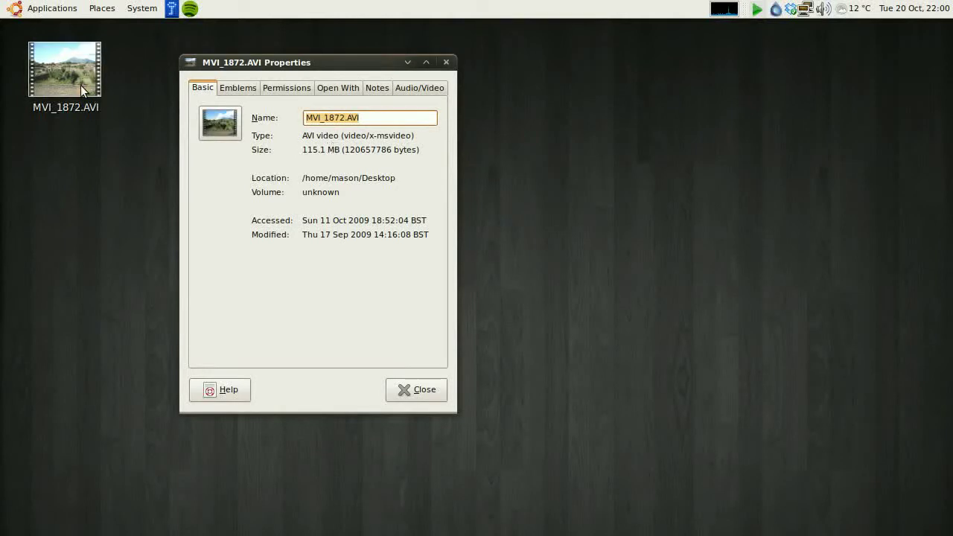
# Play MVI_1872.AVI in the movie player and raise the playback volume
pyautogui.doubleClick(81, 85)
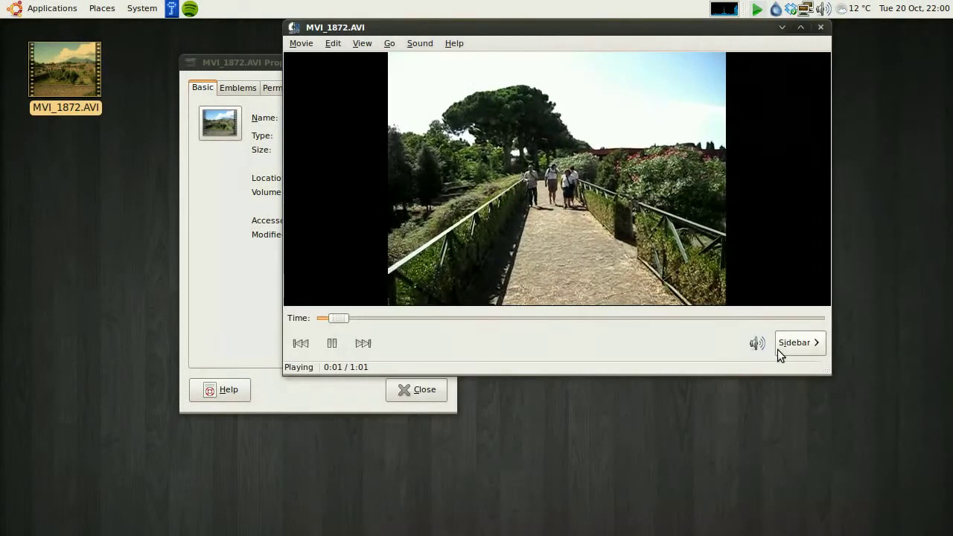
pyautogui.click(755, 342)
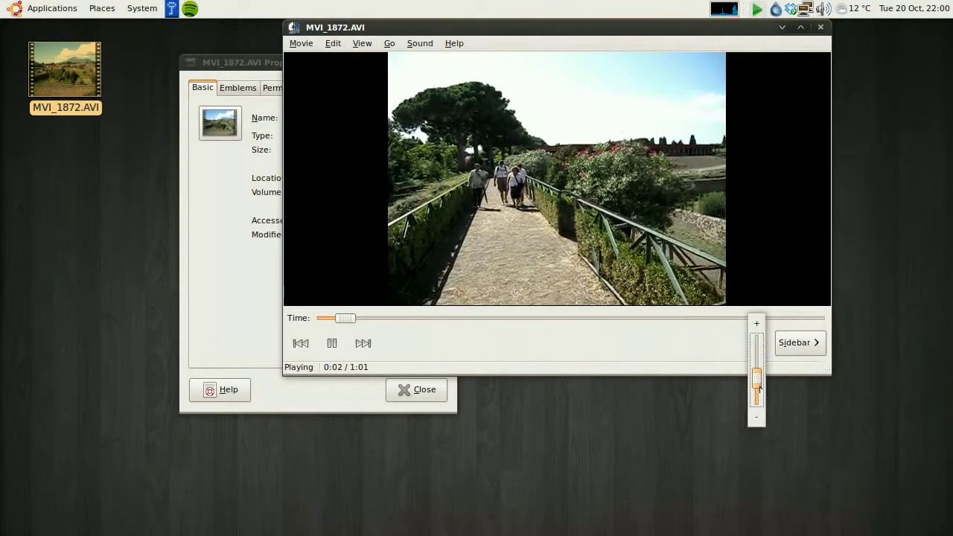
pyautogui.moveTo(757, 395); pyautogui.dragTo(756, 383)
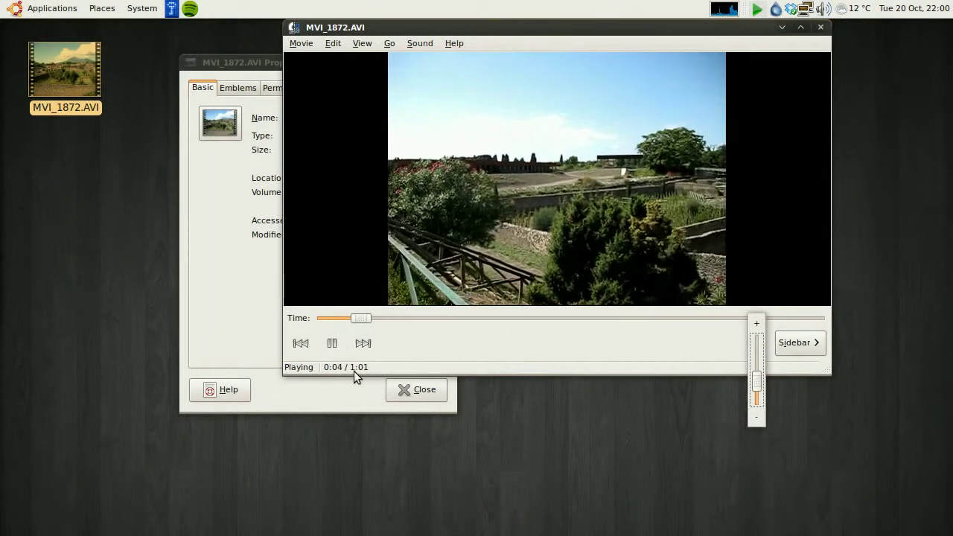
pyautogui.click(818, 29)
# Close the movie player, then move the MVI_1872.AVI Properties dialog aside and close it
pyautogui.click(817, 29)
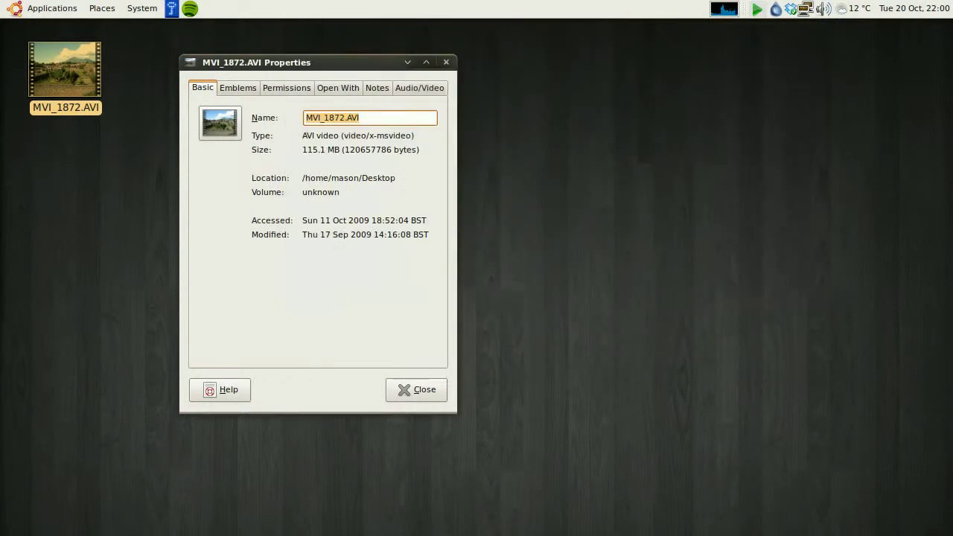
pyautogui.moveTo(292, 63); pyautogui.dragTo(357, 63)
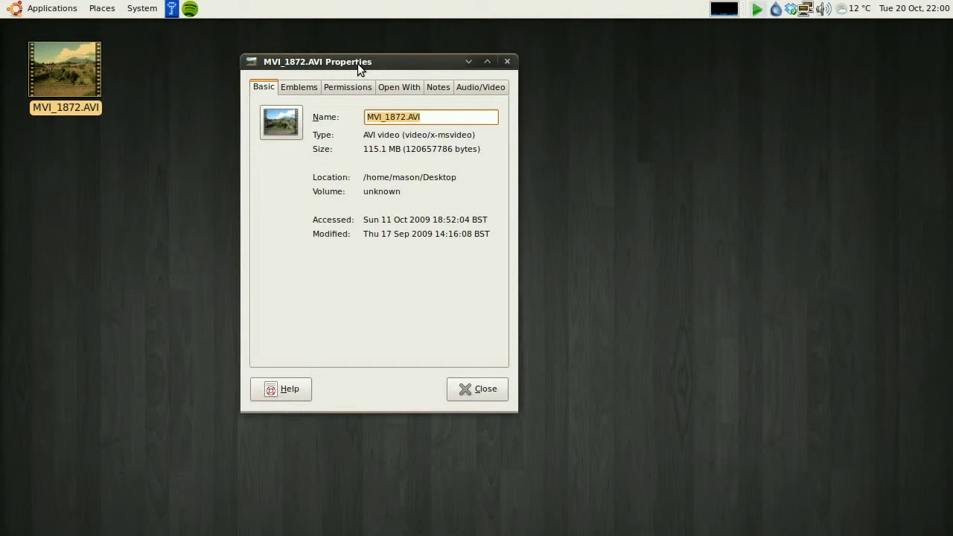
pyautogui.click(482, 390)
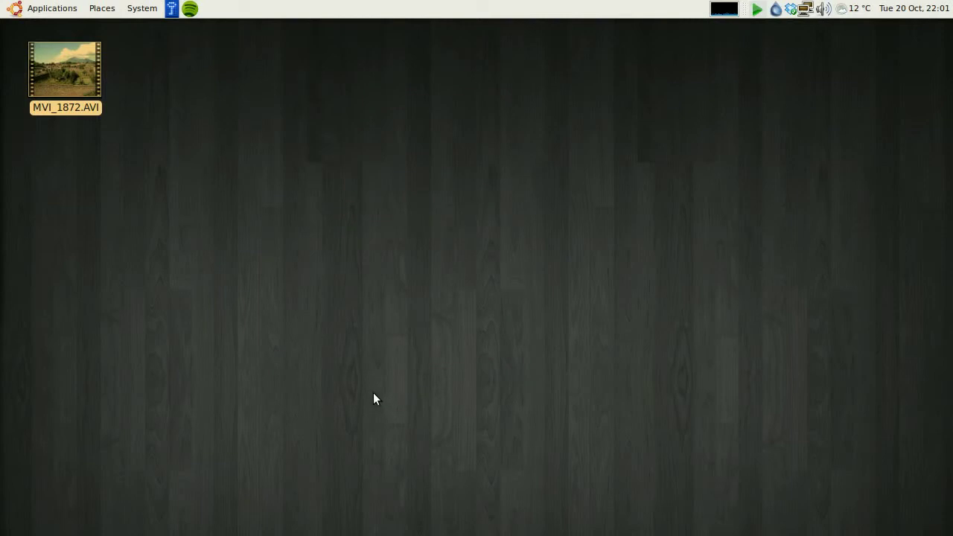
# Search Google for 'handbrake video' and open the official HandBrake result
pyautogui.click(96, 146)
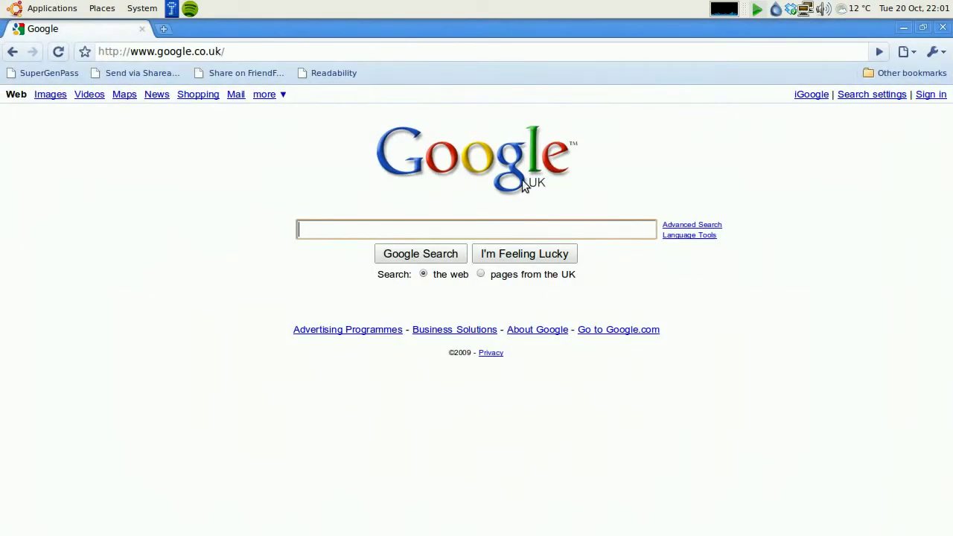
pyautogui.write('han')
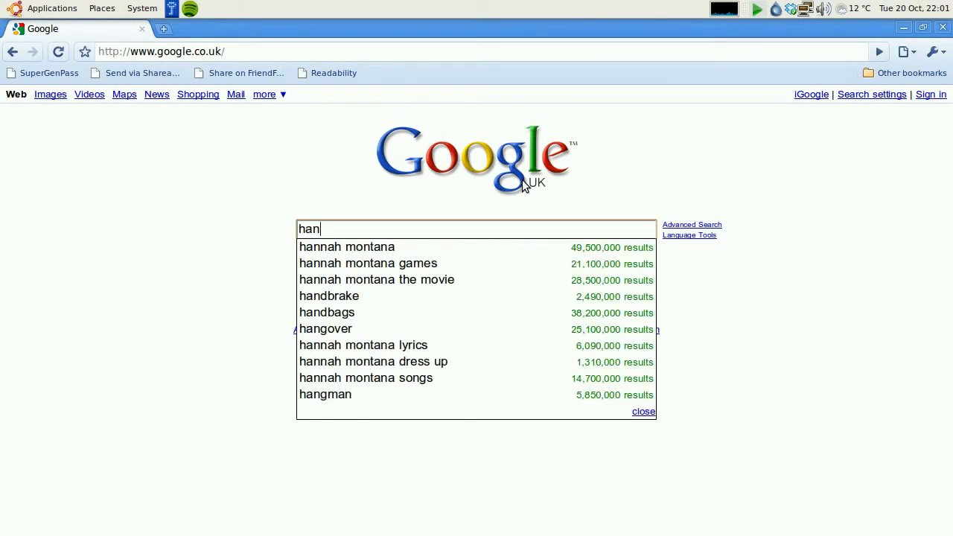
pyautogui.write('dbr')
pyautogui.press('Down')
pyautogui.write('video')
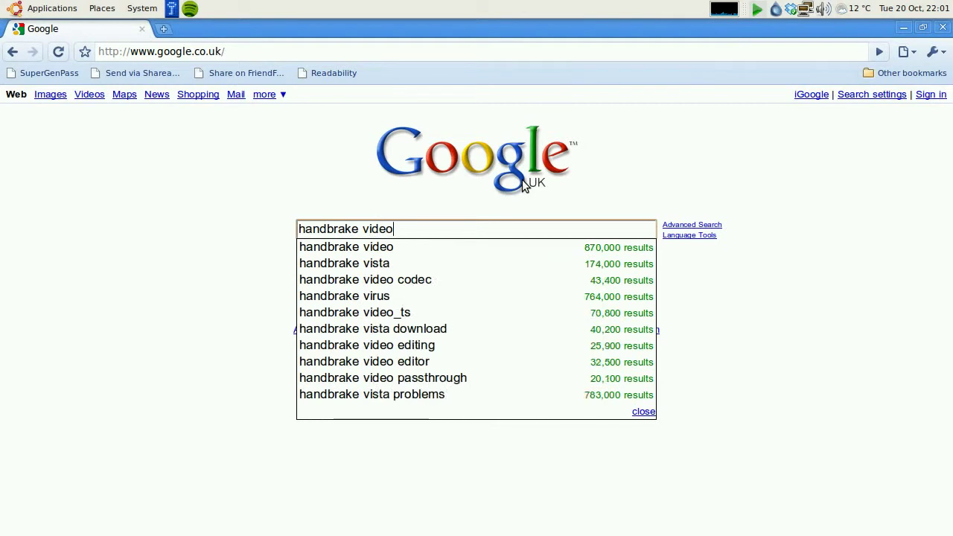
pyautogui.press('Return')
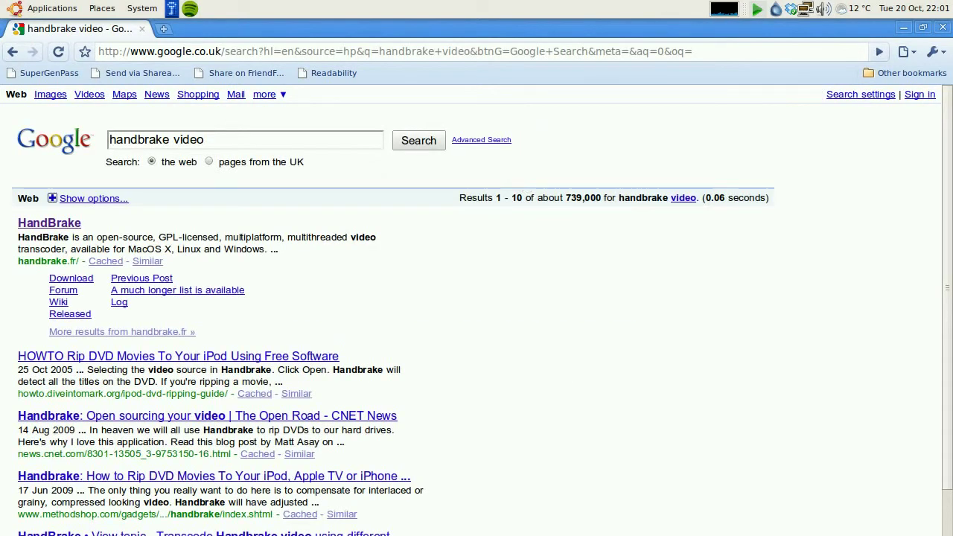
pyautogui.click(52, 225)
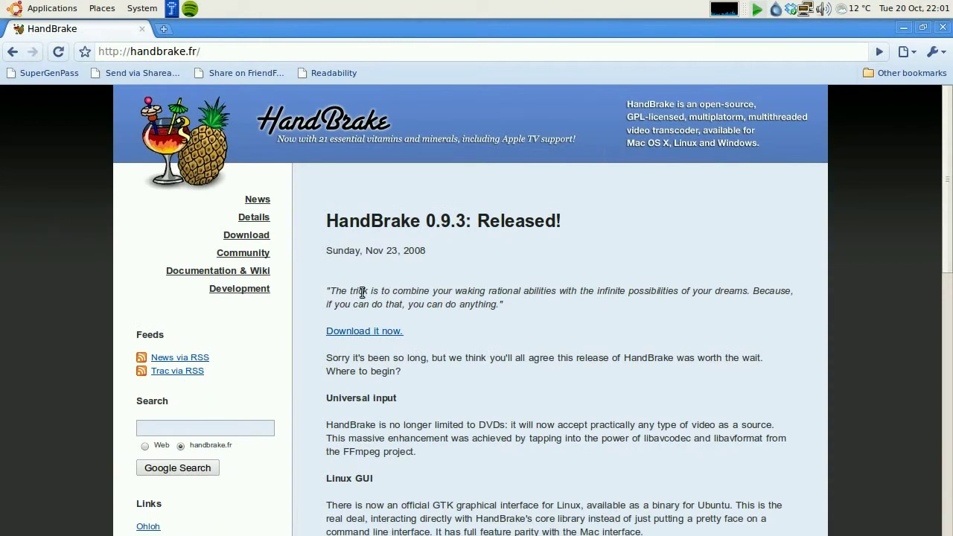
# Go to HandBrake's downloads page and pick the Windows GUI download of version 0.9.3
pyautogui.click(256, 237)
pyautogui.scroll(-3, 480, 274)
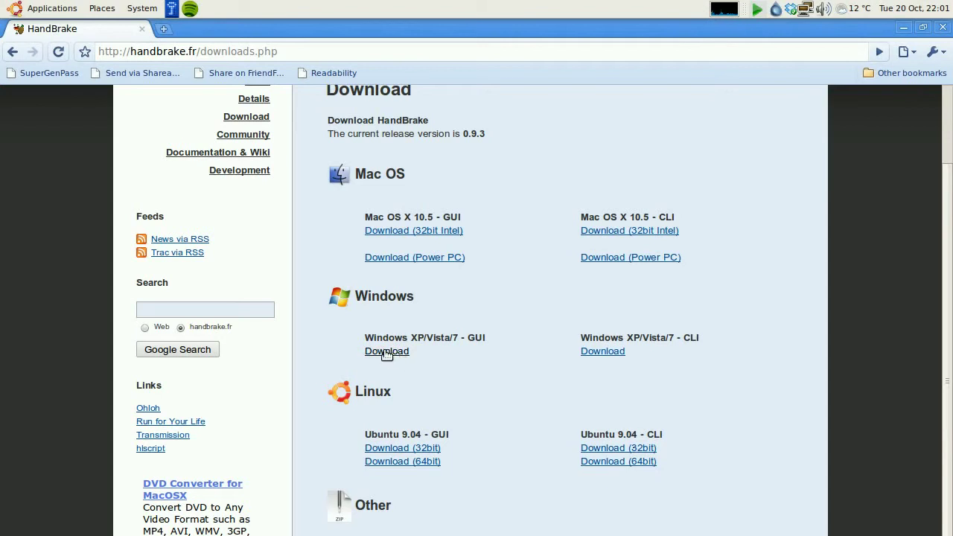
pyautogui.moveTo(464, 337); pyautogui.dragTo(488, 349)
pyautogui.click(465, 337)
pyautogui.click(490, 340)
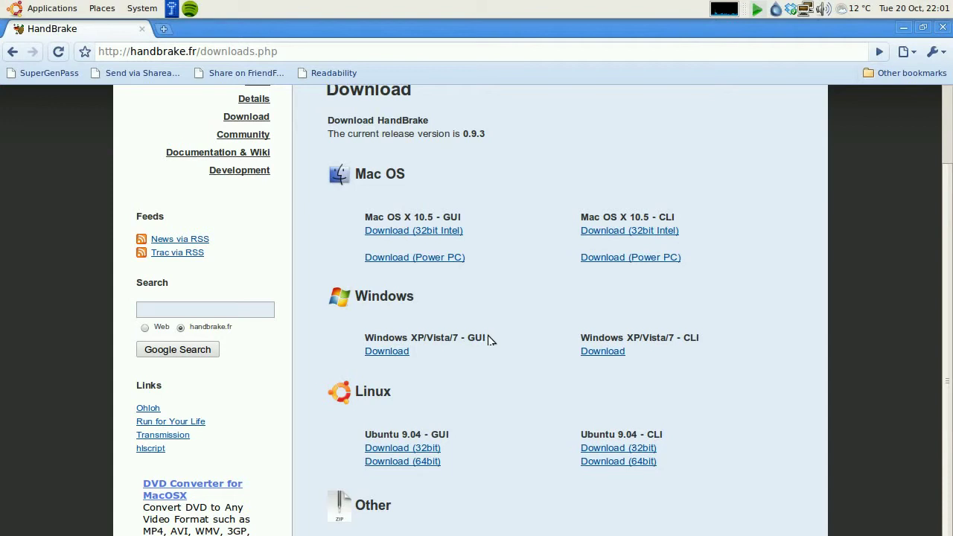
pyautogui.click(400, 356)
# Close Chrome and launch HandBrake from Applications > Sound & Video
pyautogui.click(943, 27)
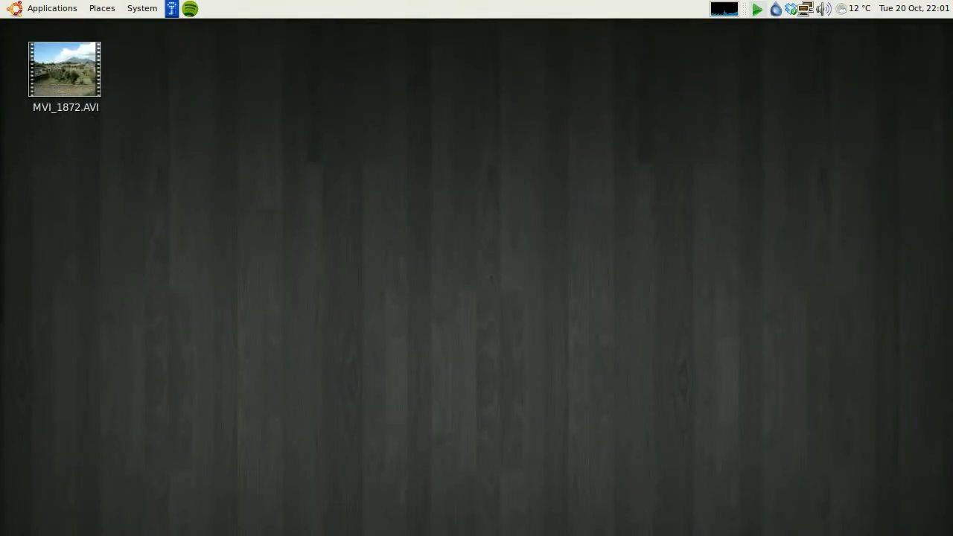
pyautogui.click(50, 8)
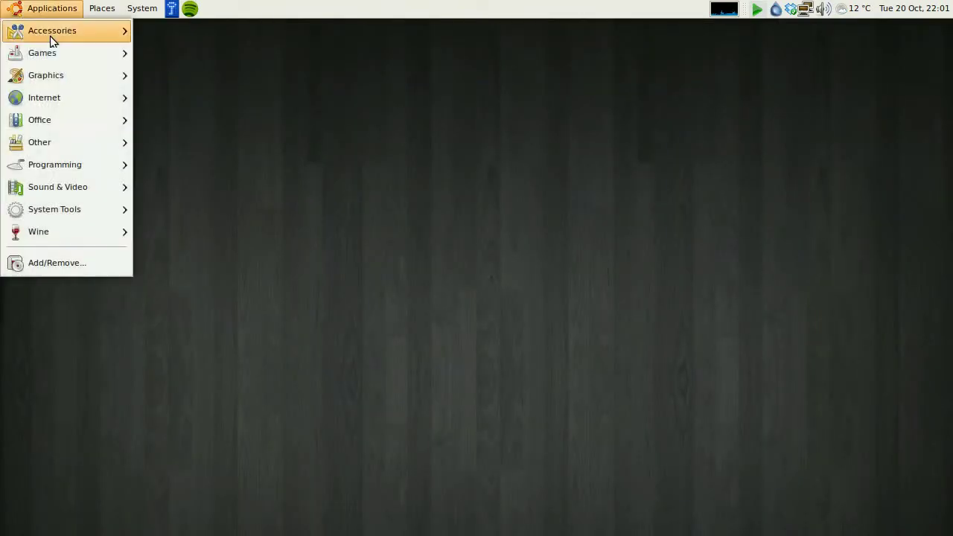
pyautogui.moveTo(141, 8)
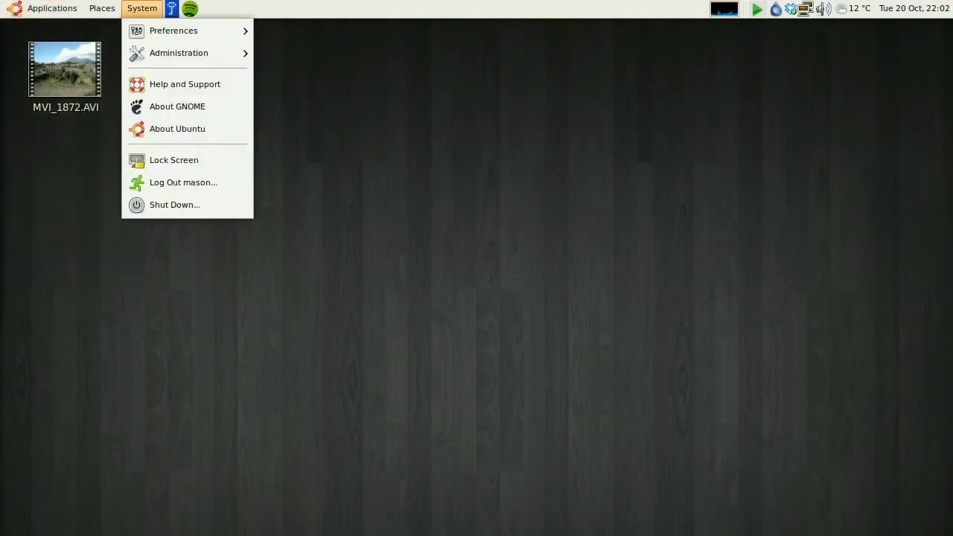
pyautogui.moveTo(5, 12)
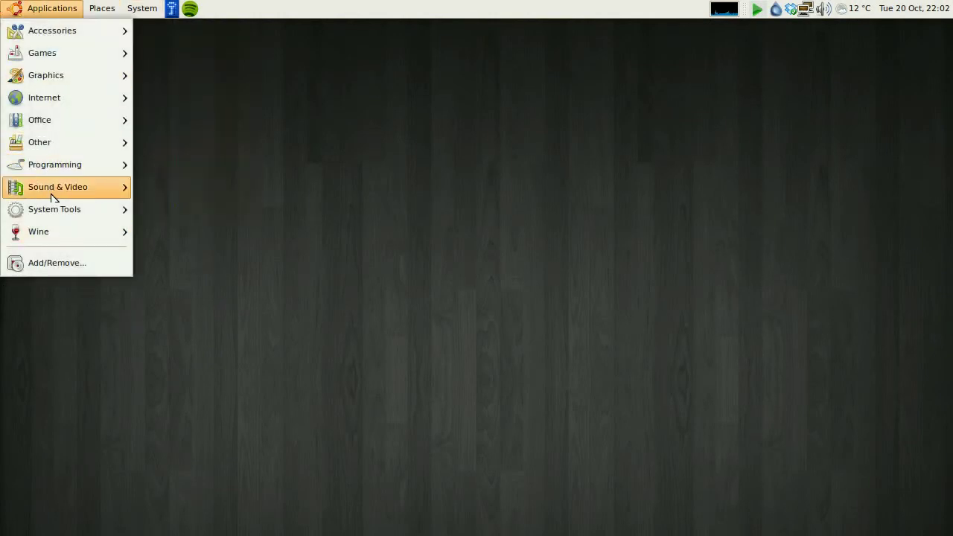
pyautogui.click(64, 10)
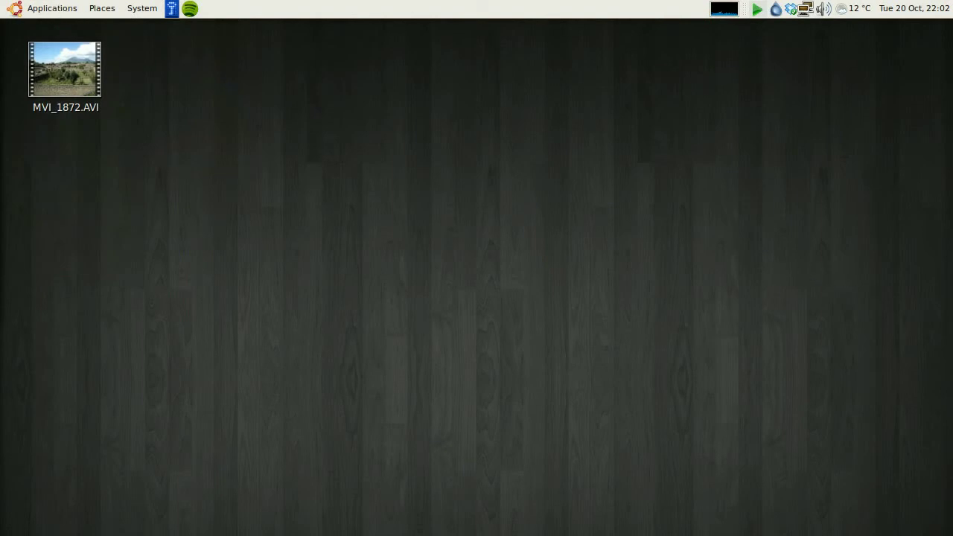
pyautogui.click(18, 9)
pyautogui.moveTo(52, 98)
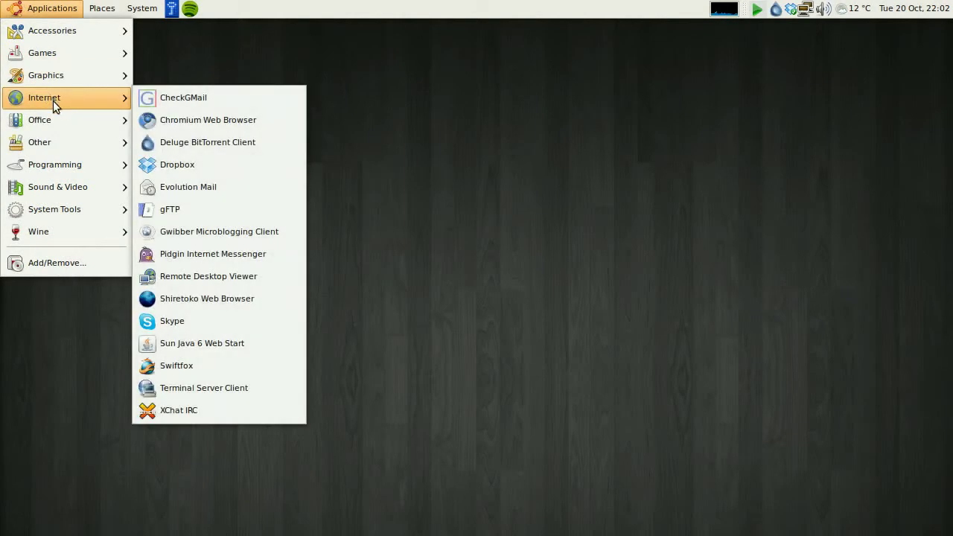
pyautogui.moveTo(58, 193)
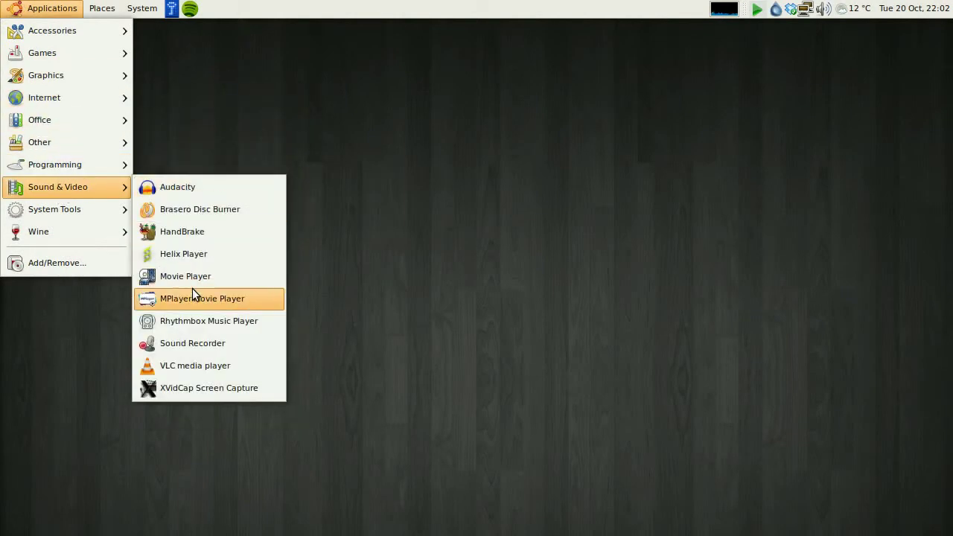
pyautogui.click(206, 230)
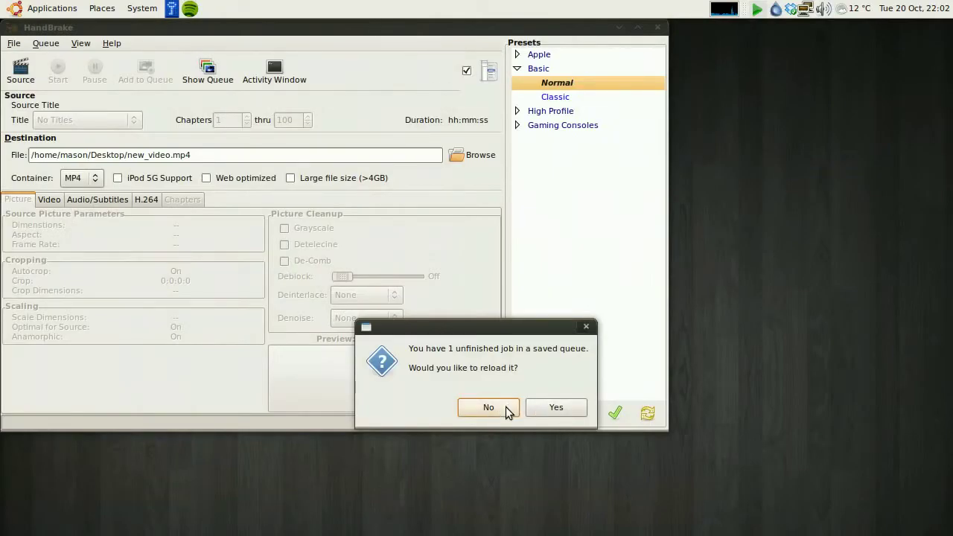
# Decline reloading the unfinished queued job and clear the leftover Destination File path
pyautogui.click(506, 407)
pyautogui.moveTo(219, 32); pyautogui.dragTo(353, 65)
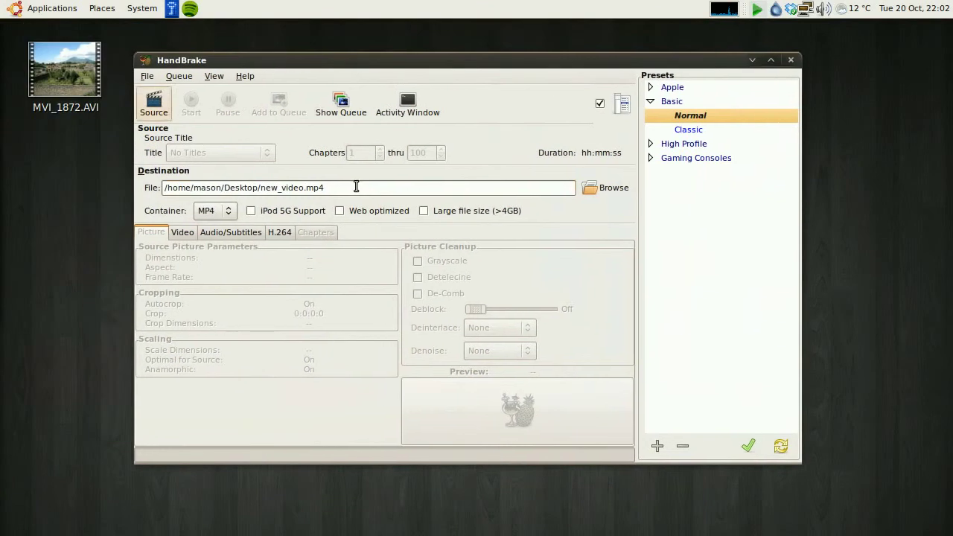
pyautogui.press('BackSpace')
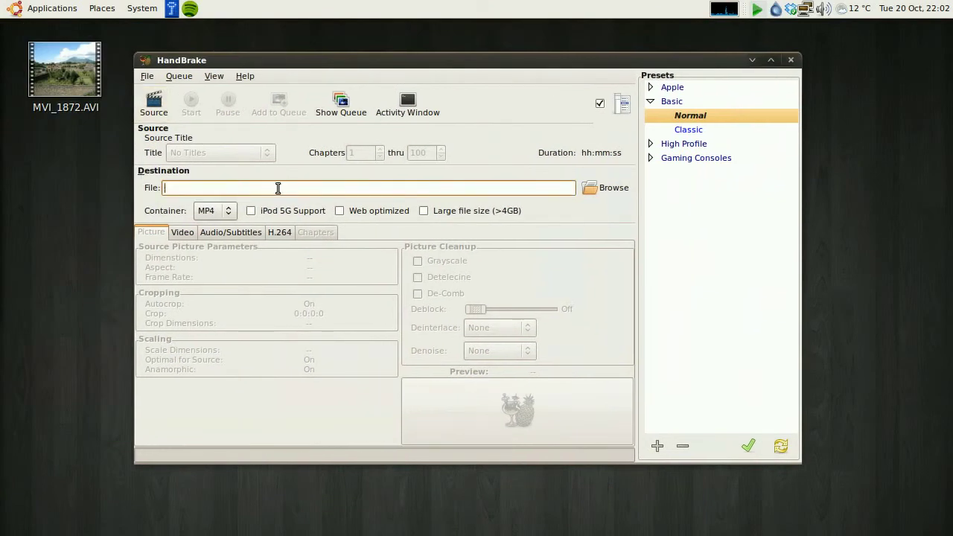
pyautogui.moveTo(376, 73); pyautogui.dragTo(406, 82)
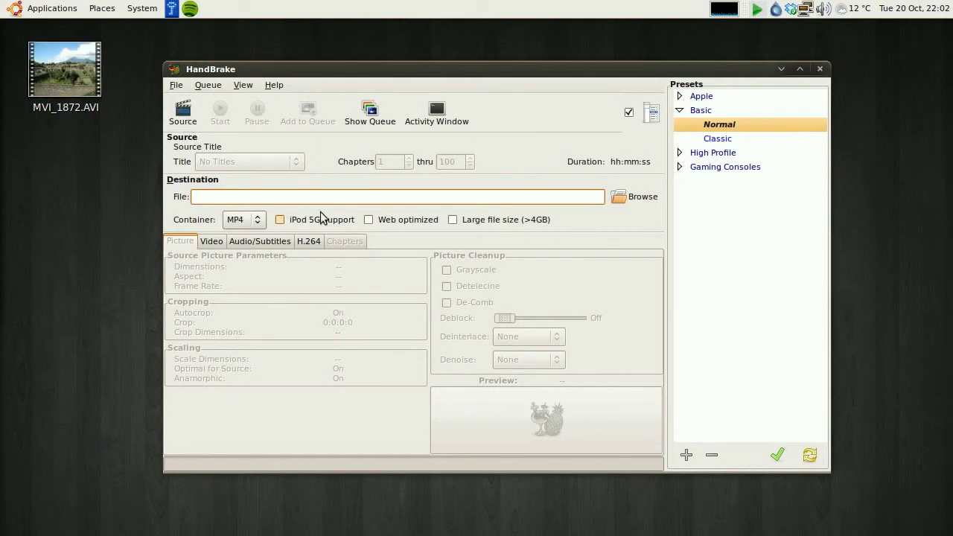
# Choose MVI_1872.AVI from the Desktop folder as the source and scan it
pyautogui.click(182, 111)
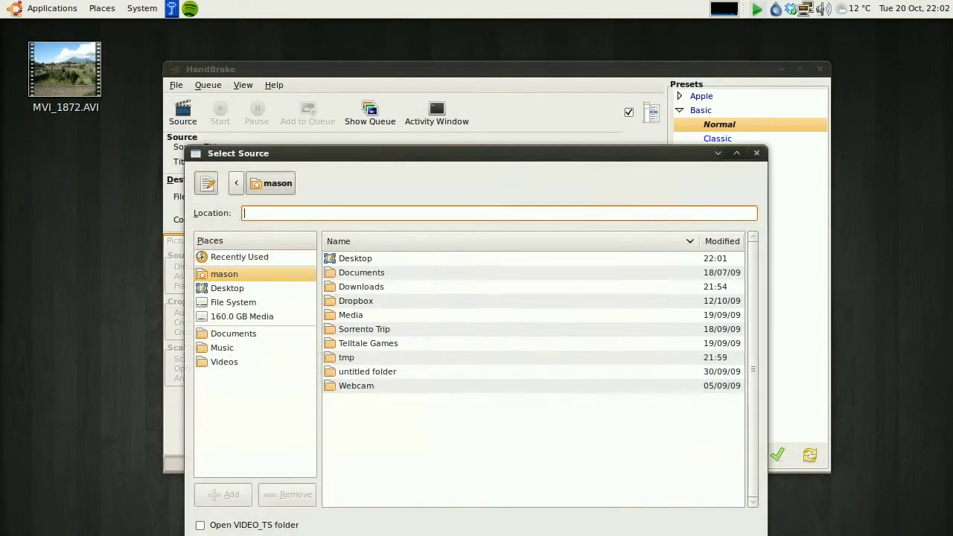
pyautogui.moveTo(269, 154); pyautogui.dragTo(246, 56)
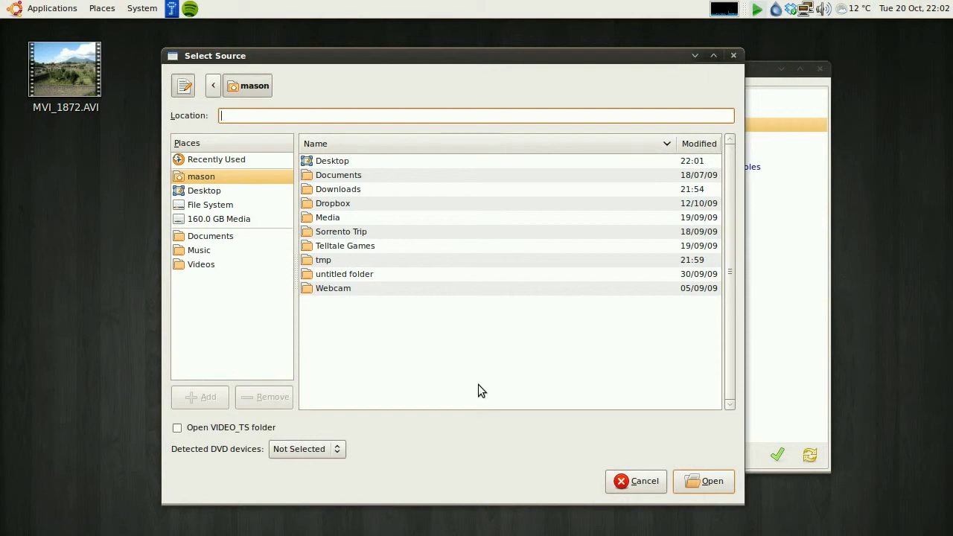
pyautogui.click(245, 192)
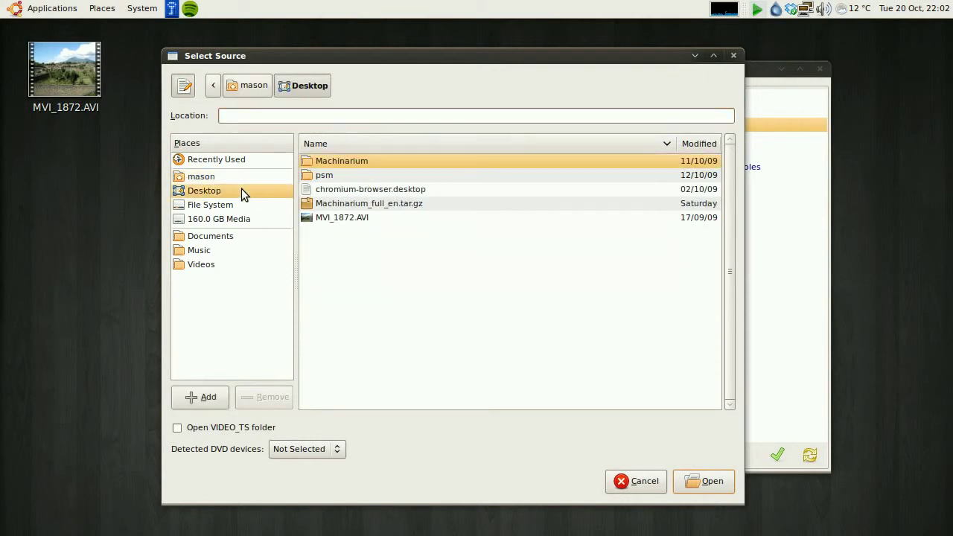
pyautogui.click(361, 216)
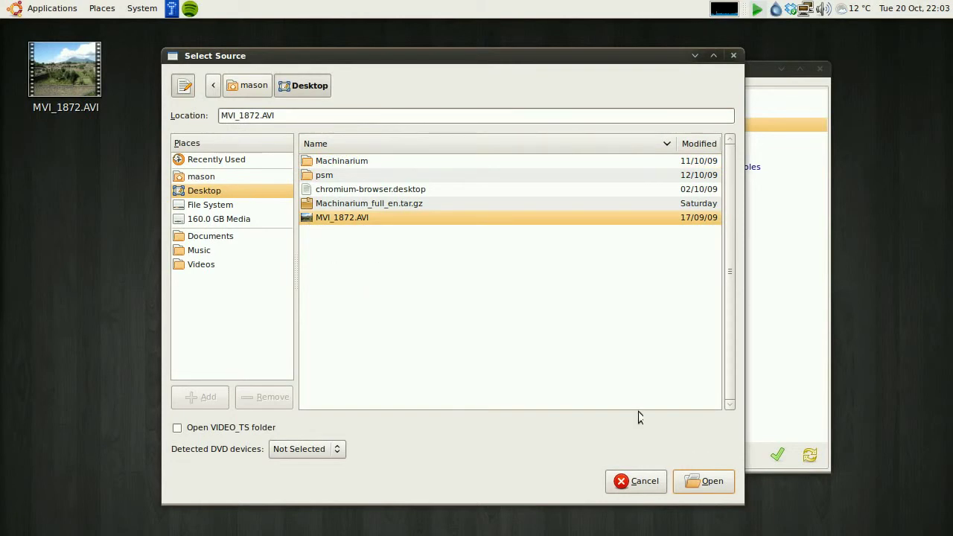
pyautogui.click(704, 482)
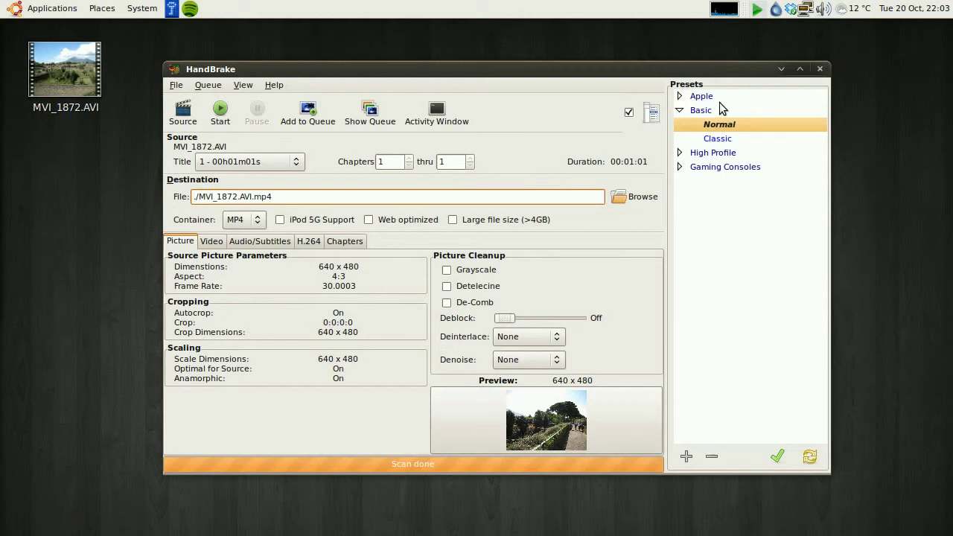
pyautogui.click(680, 167)
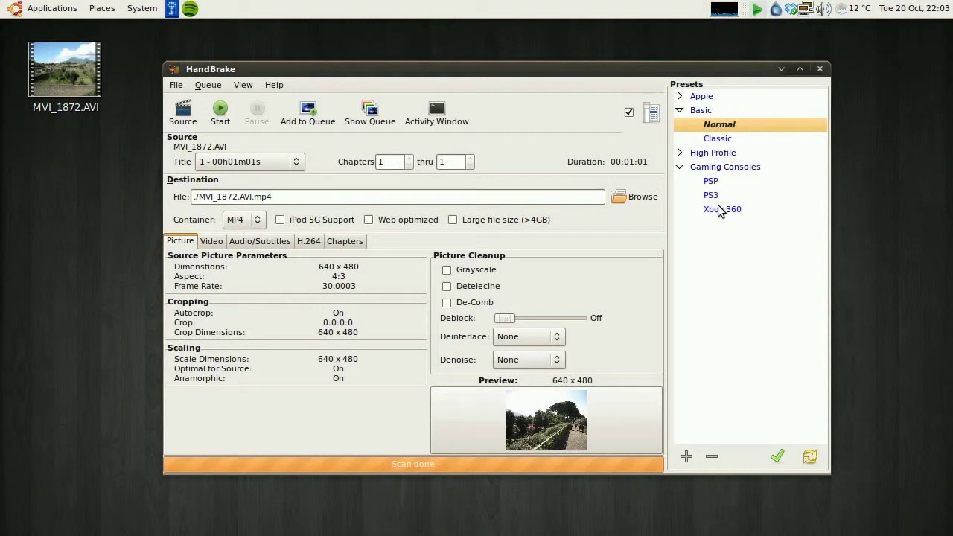
pyautogui.click(679, 167)
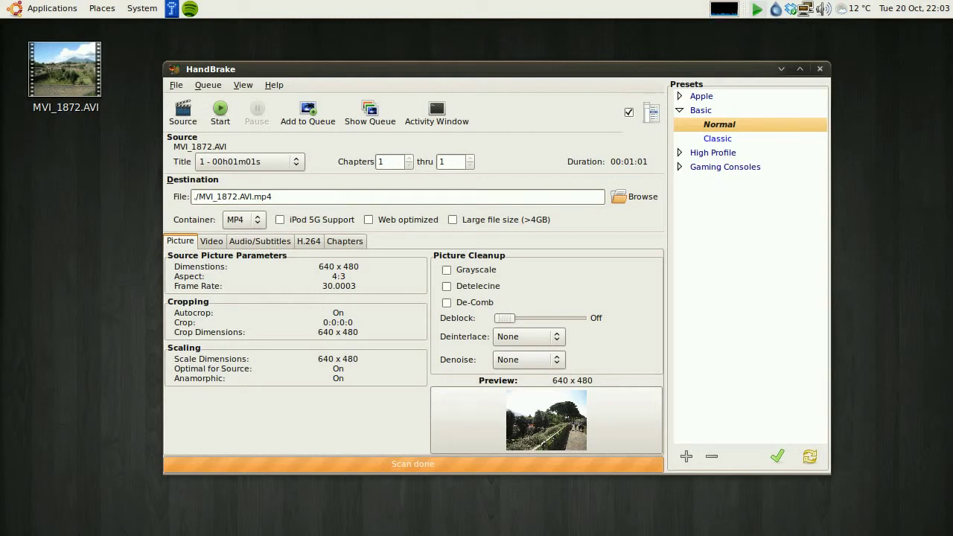
pyautogui.click(680, 96)
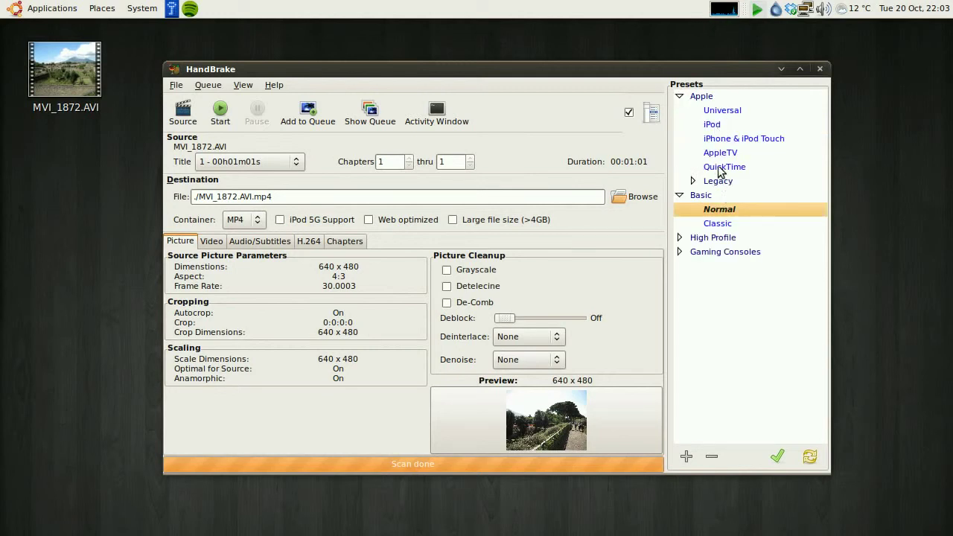
pyautogui.click(679, 96)
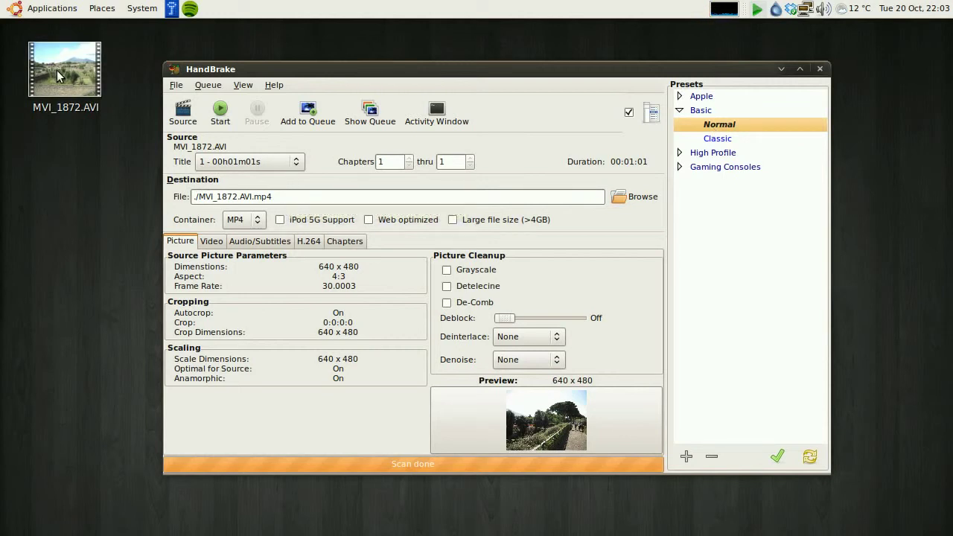
# Save the encode output to the Desktop as smaller_video.mp4 instead of MVI_1872.AVI.mp4
pyautogui.click(648, 203)
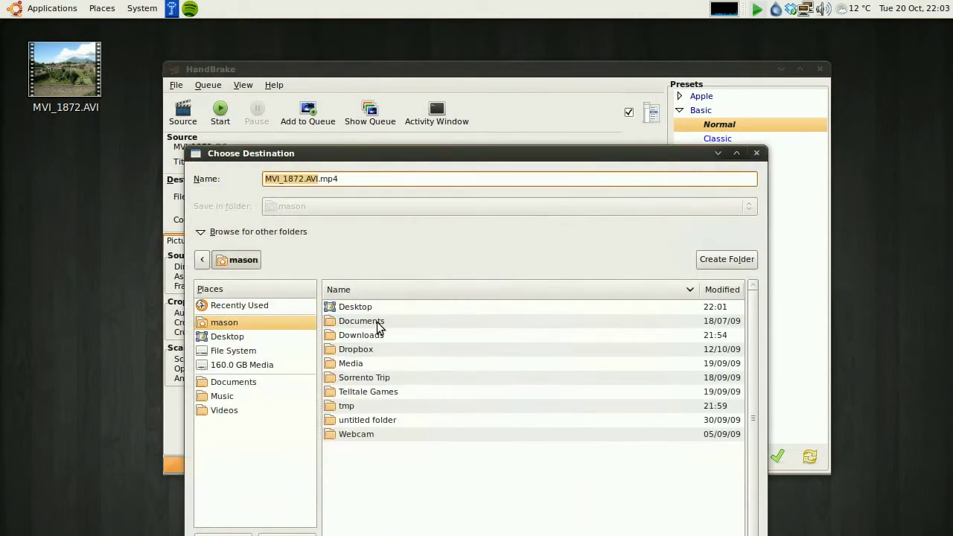
pyautogui.doubleClick(363, 308)
pyautogui.click(320, 179)
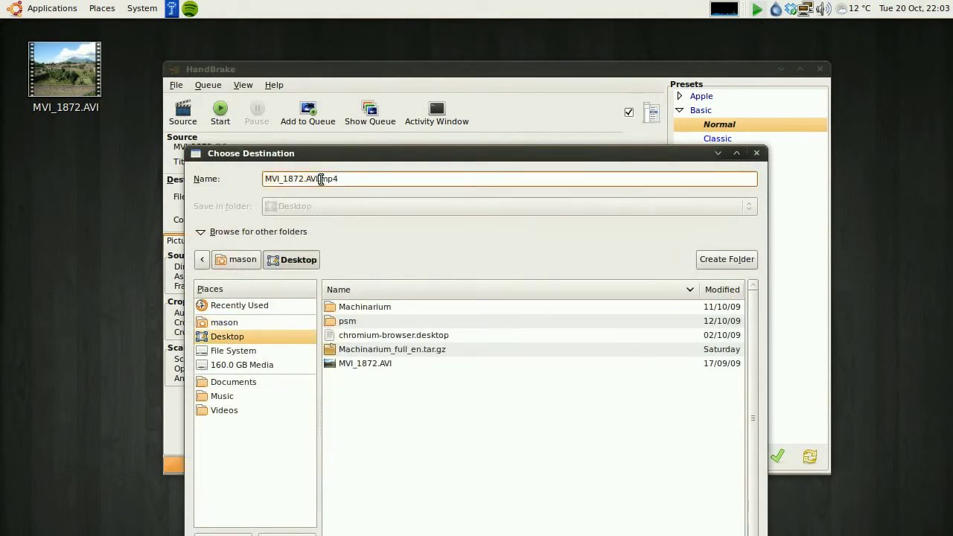
pyautogui.moveTo(320, 179); pyautogui.dragTo(178, 174)
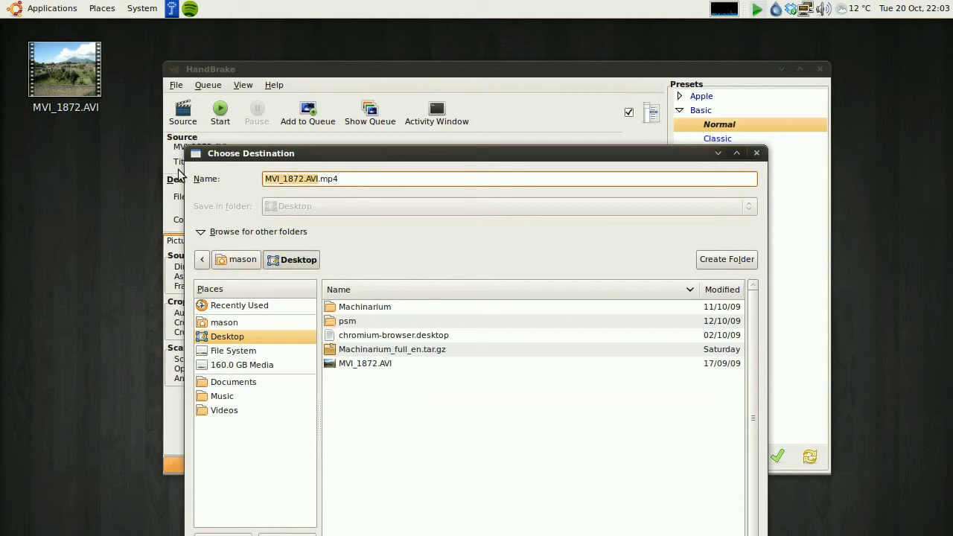
pyautogui.write('smaller_')
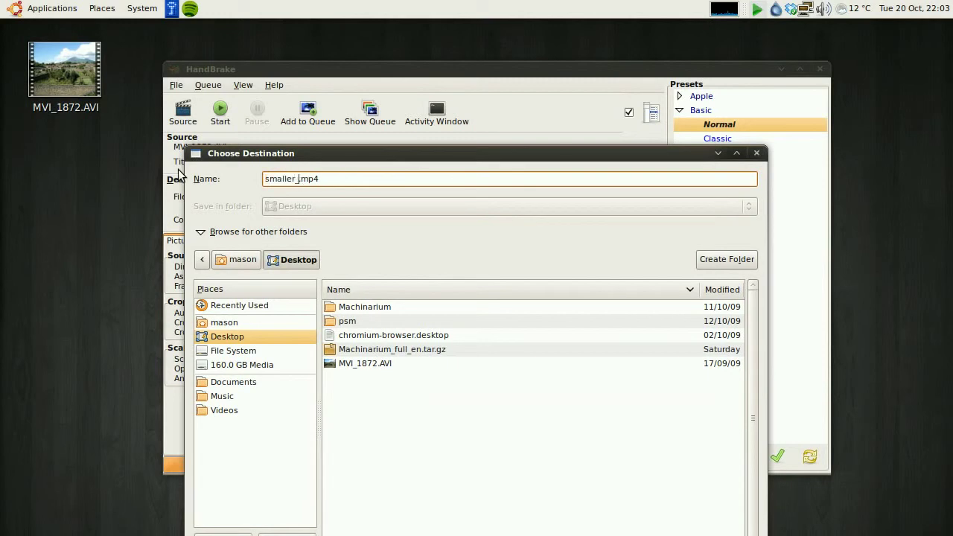
pyautogui.write('video')
pyautogui.click(722, 489)
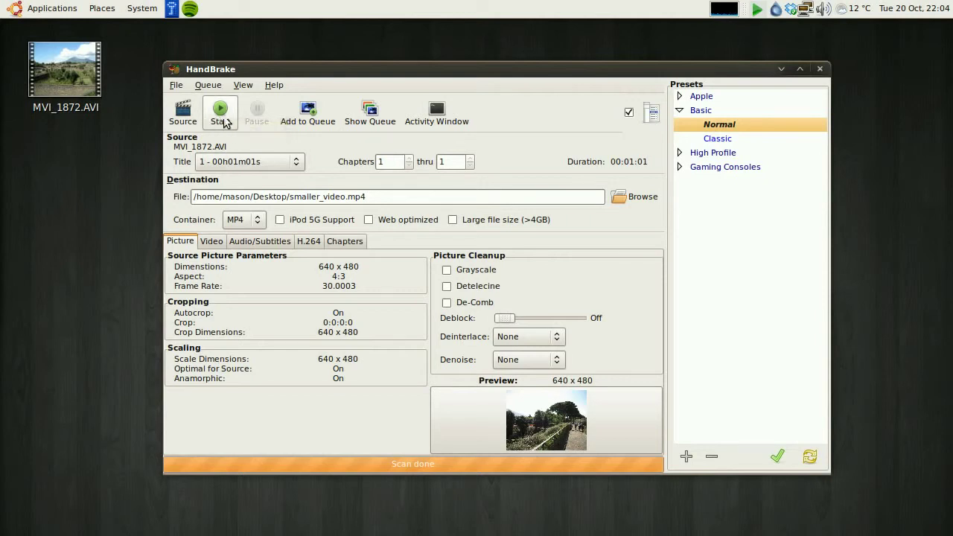
# Start encoding smaller_video.mp4 and, during the second pass, select the MVI_1872.AVI desktop icon
pyautogui.click(221, 114)
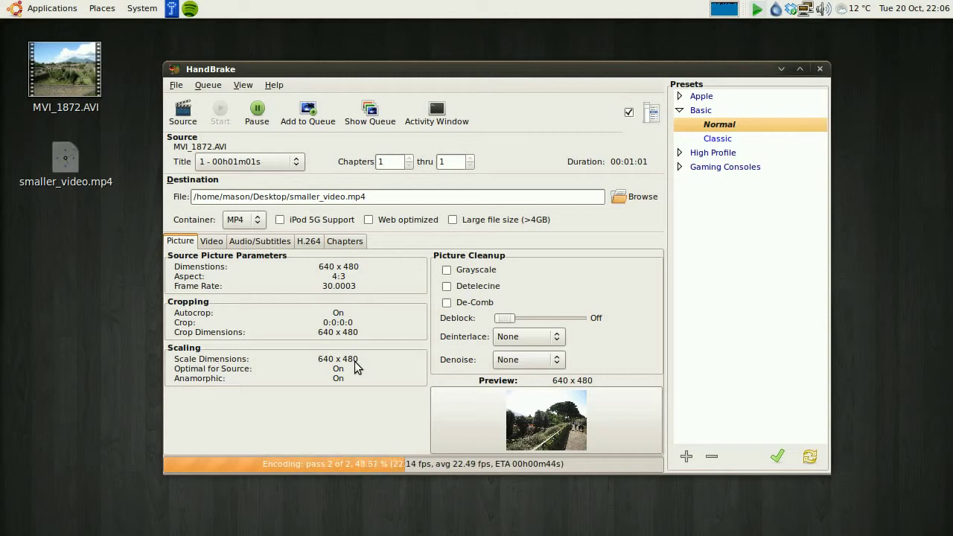
pyautogui.click(63, 86)
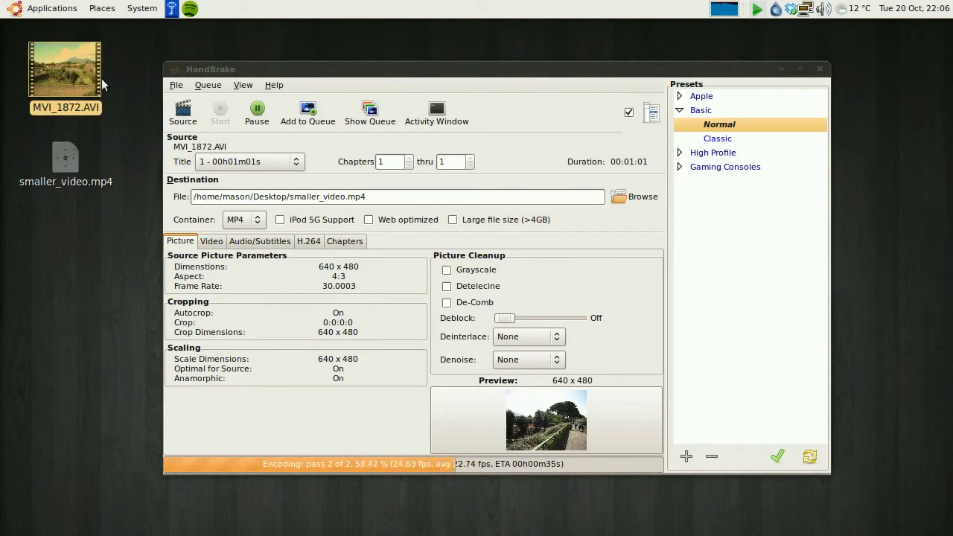
# Open MVI_1872.AVI's Properties, confirm its 115.1 MB size, and close it
pyautogui.rightClick(82, 79)
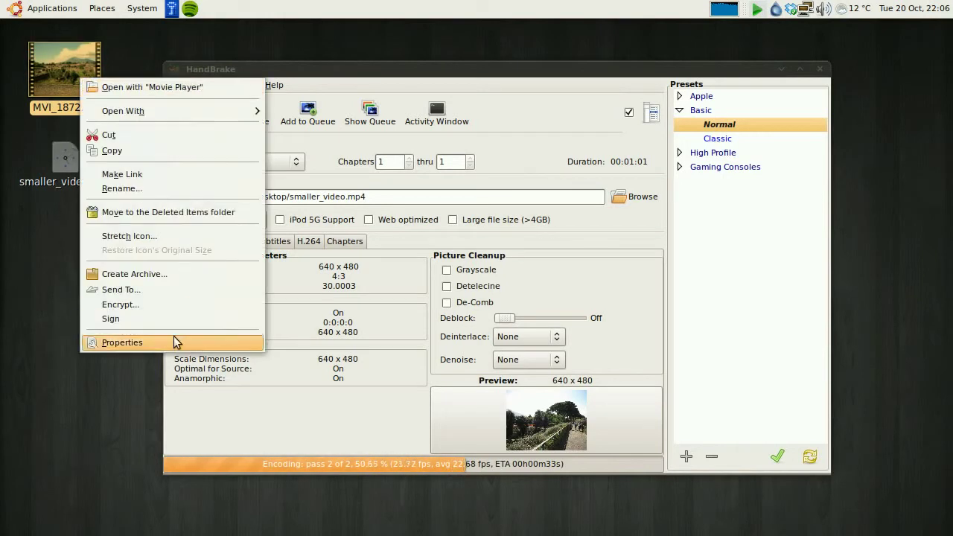
pyautogui.click(156, 343)
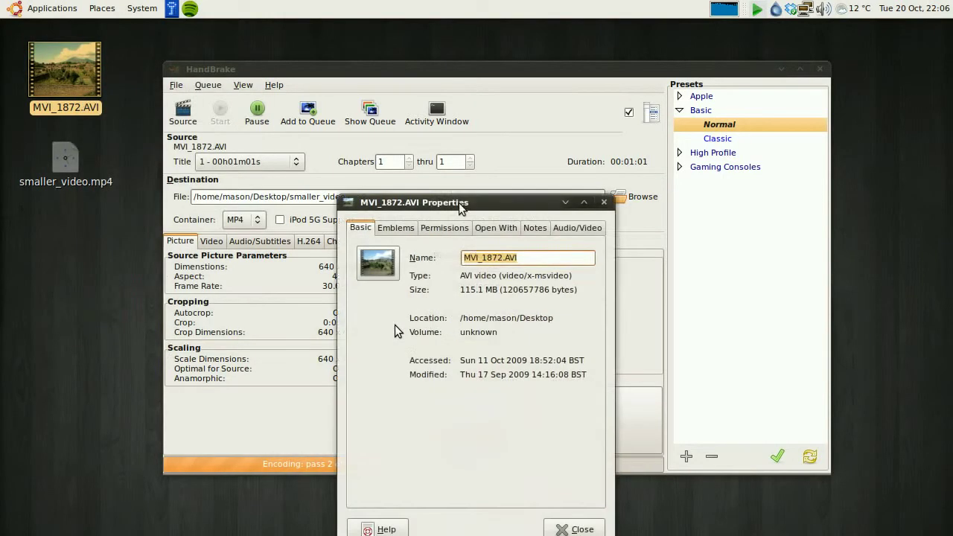
pyautogui.moveTo(456, 200); pyautogui.dragTo(442, 158)
pyautogui.moveTo(445, 247); pyautogui.dragTo(463, 246)
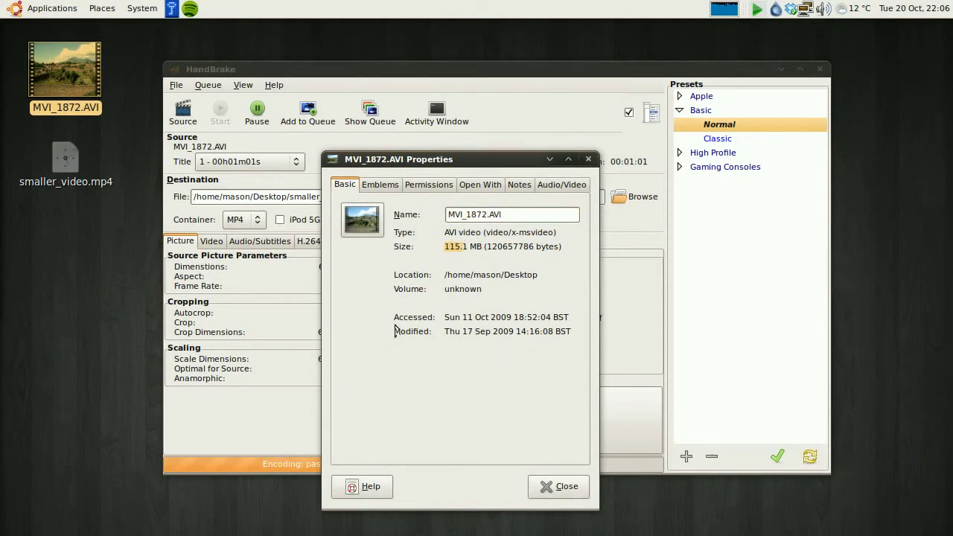
pyautogui.moveTo(513, 232); pyautogui.dragTo(545, 233)
pyautogui.click(549, 485)
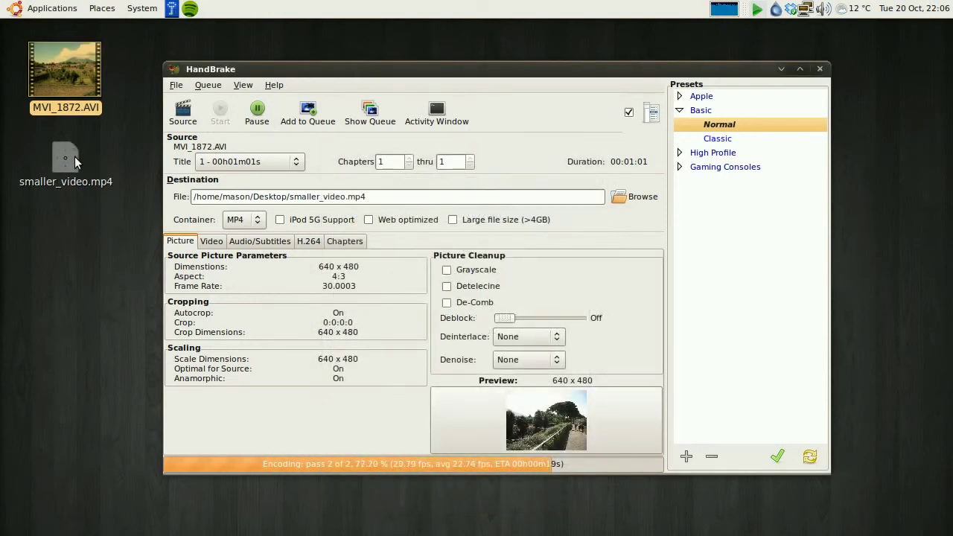
# Deselect the desktop icon, wait for 'Rip done!', then open HandBrake's File menu
pyautogui.click(112, 187)
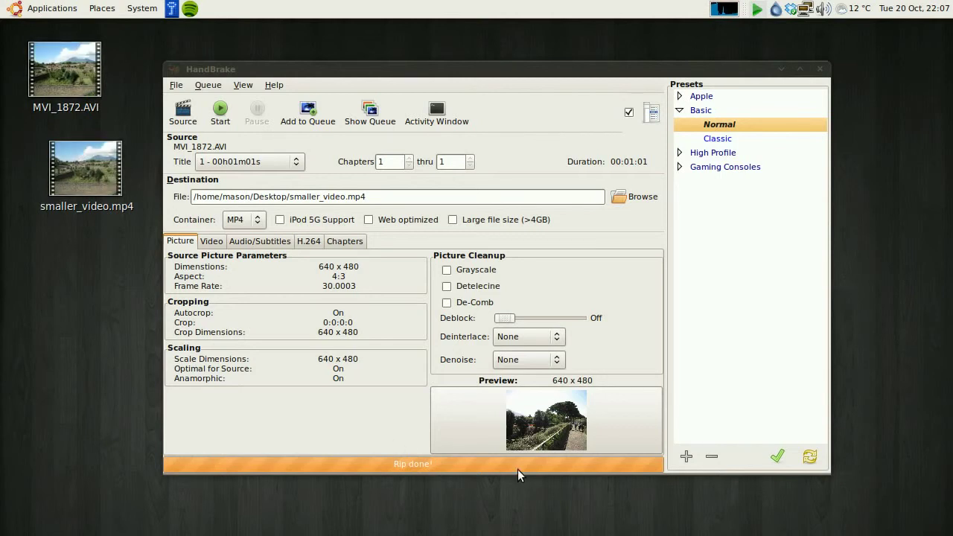
pyautogui.click(175, 85)
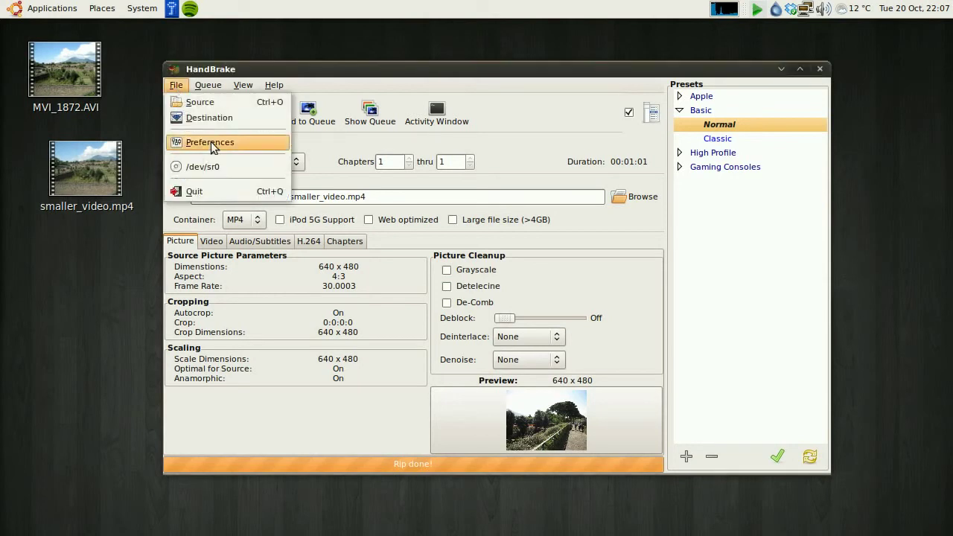
pyautogui.click(206, 191)
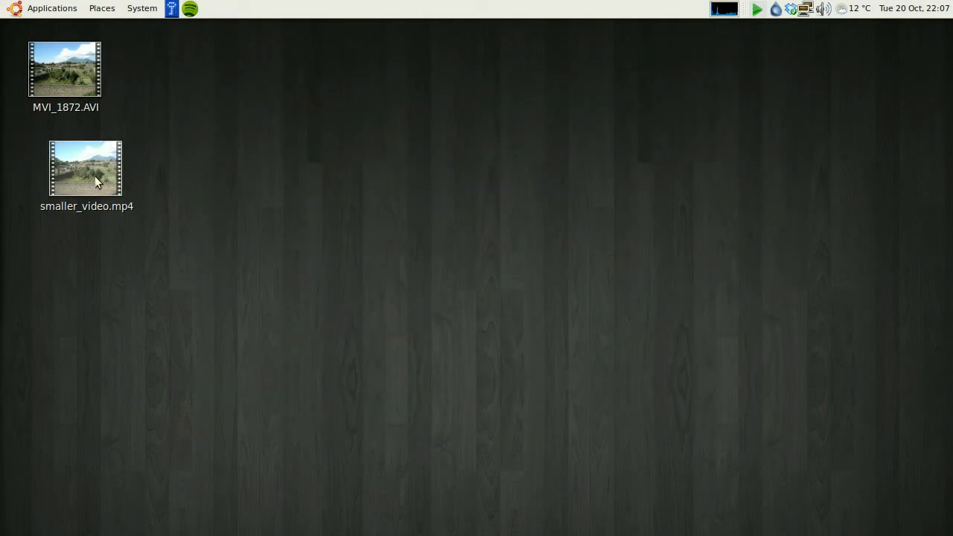
pyautogui.moveTo(94, 176); pyautogui.dragTo(150, 110)
pyautogui.rightClick(93, 90)
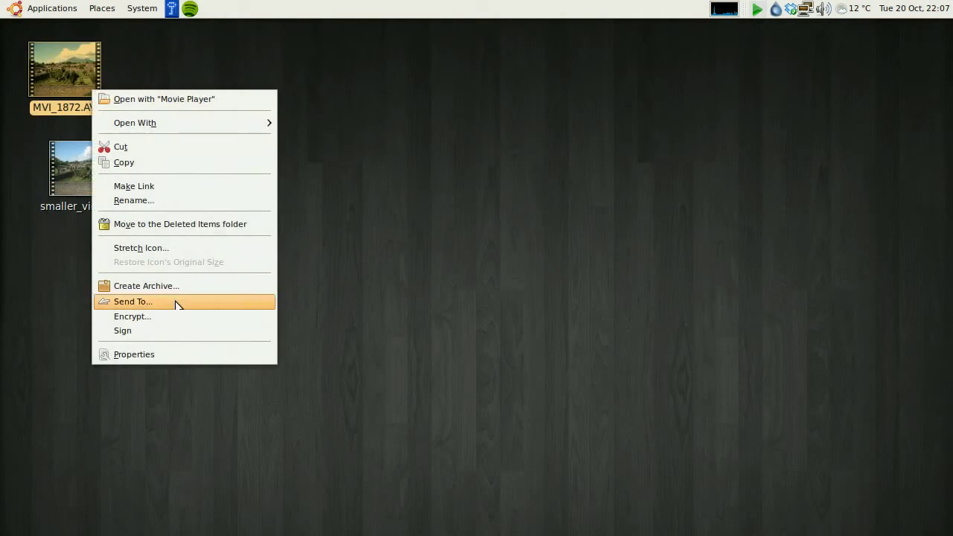
pyautogui.click(164, 354)
pyautogui.moveTo(420, 202); pyautogui.dragTo(259, 48)
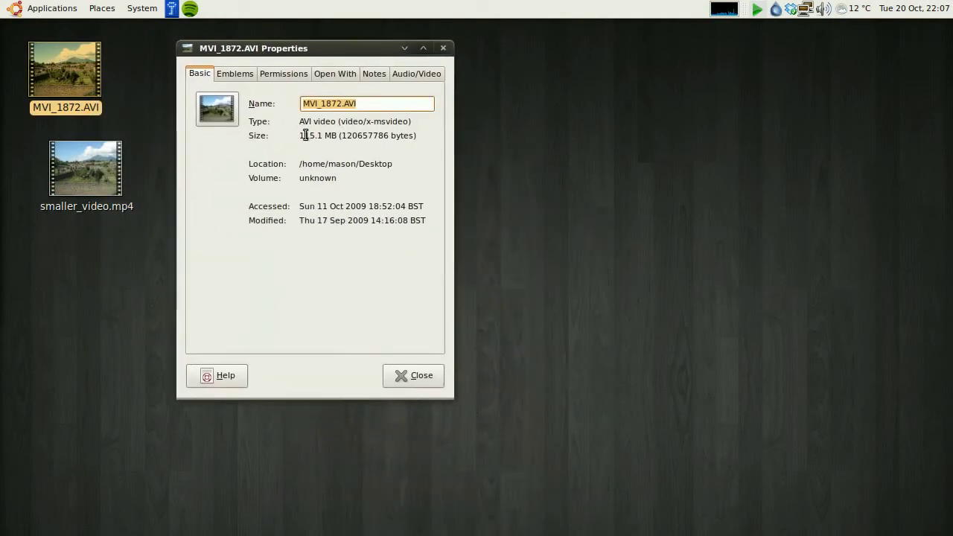
pyautogui.rightClick(95, 166)
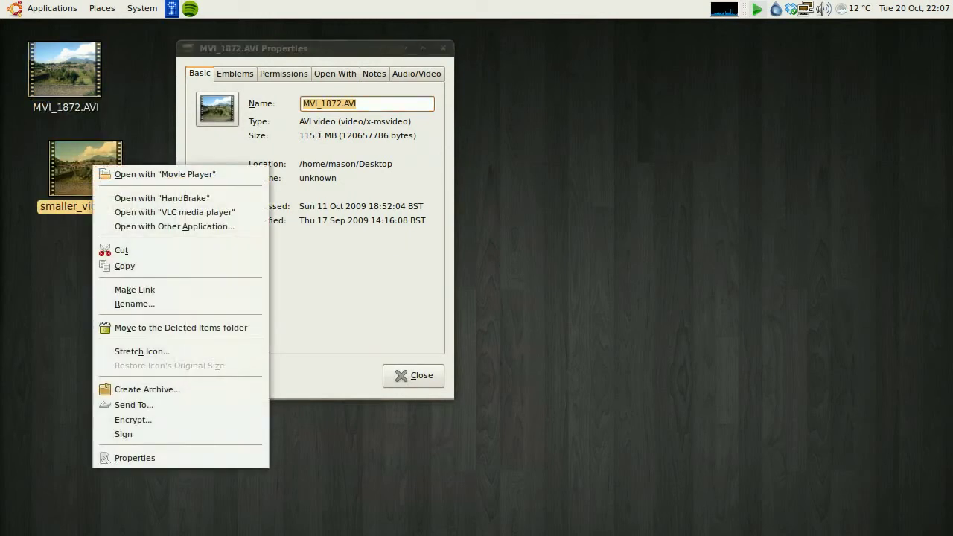
pyautogui.click(142, 458)
pyautogui.moveTo(376, 202); pyautogui.dragTo(505, 48)
pyautogui.doubleClick(591, 137)
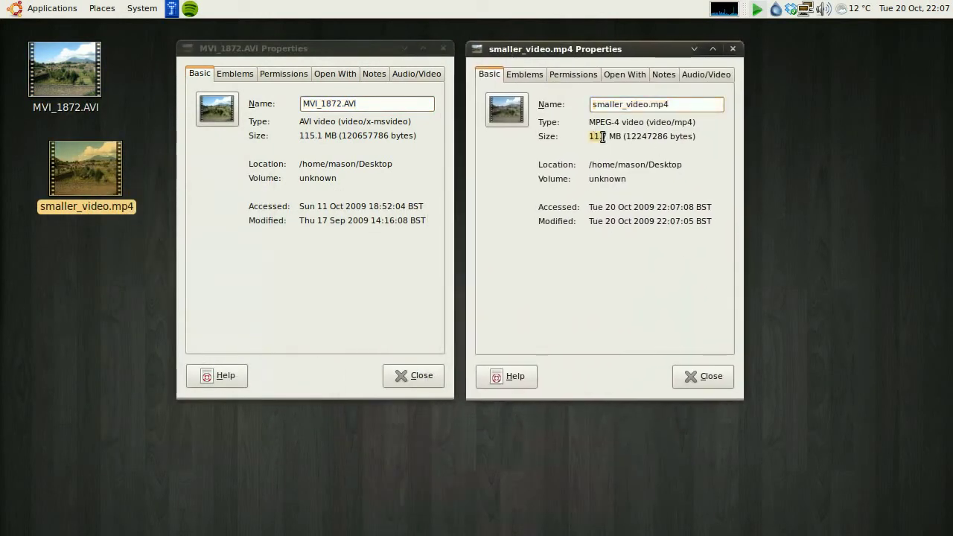
pyautogui.click(617, 136)
pyautogui.moveTo(302, 135); pyautogui.dragTo(323, 136)
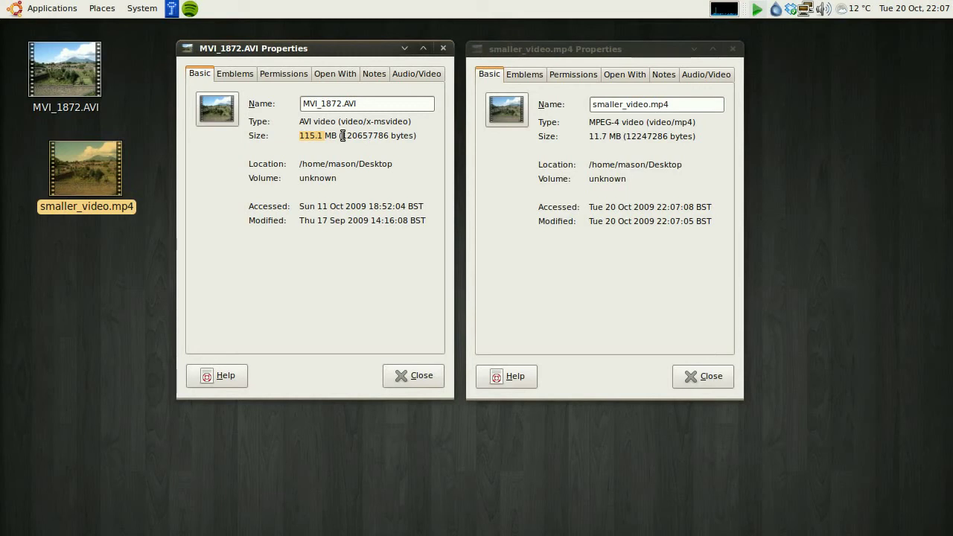
pyautogui.click(593, 132)
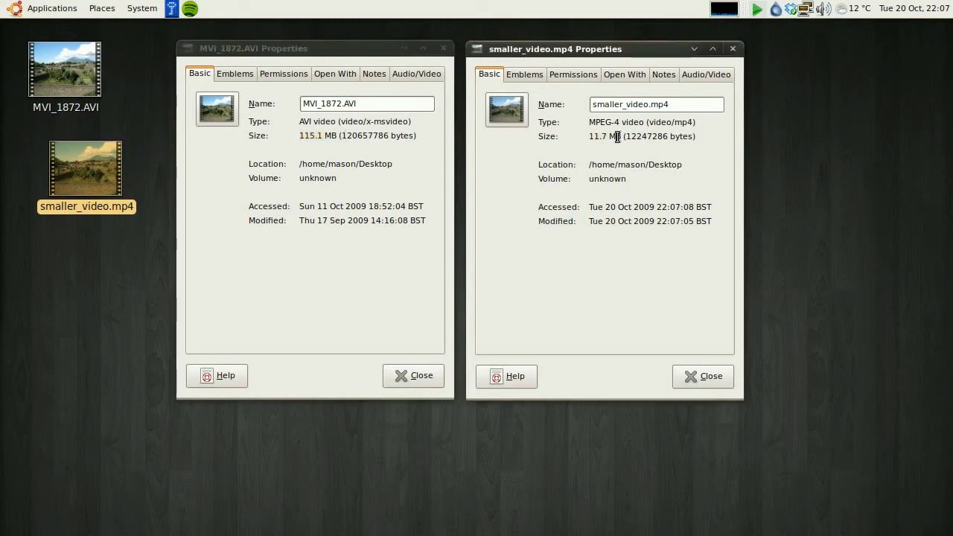
pyautogui.click(711, 376)
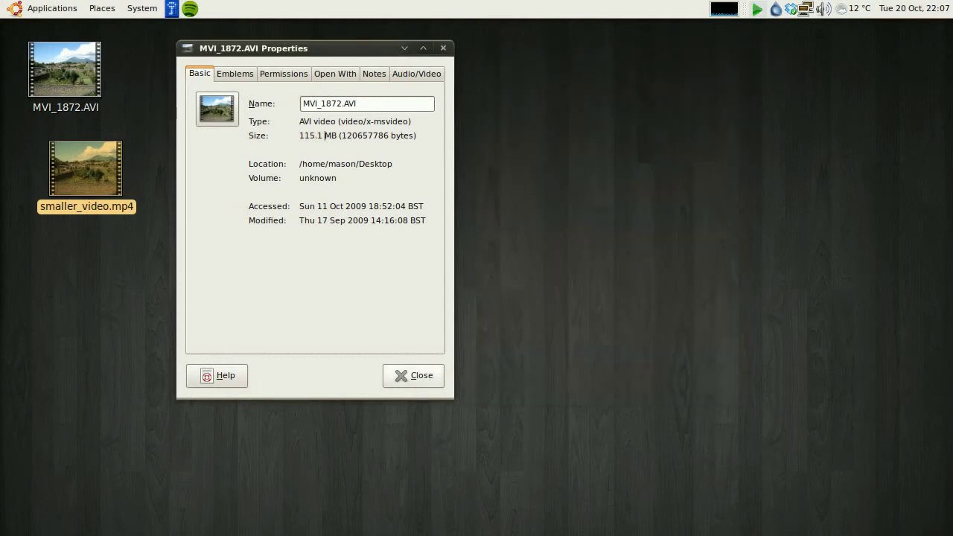
pyautogui.click(408, 376)
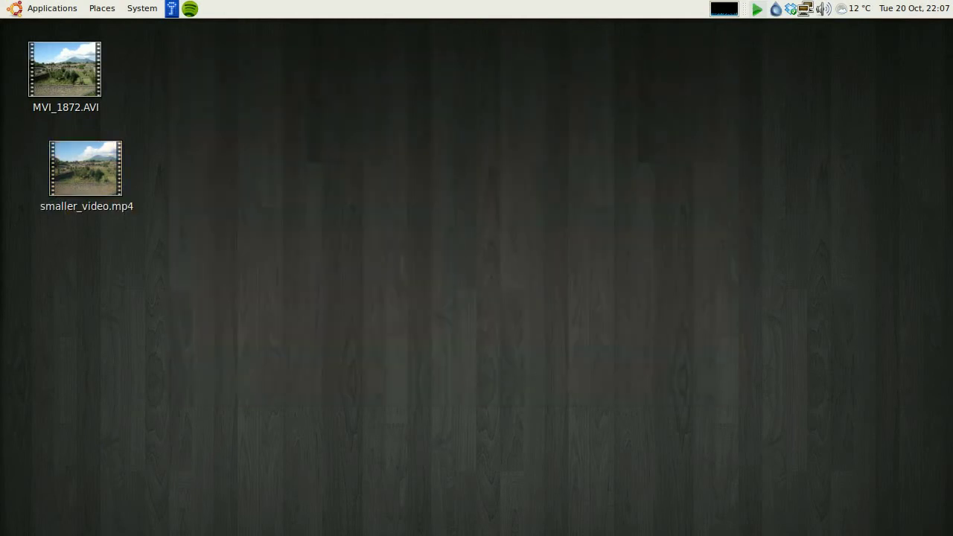
pyautogui.click(80, 75)
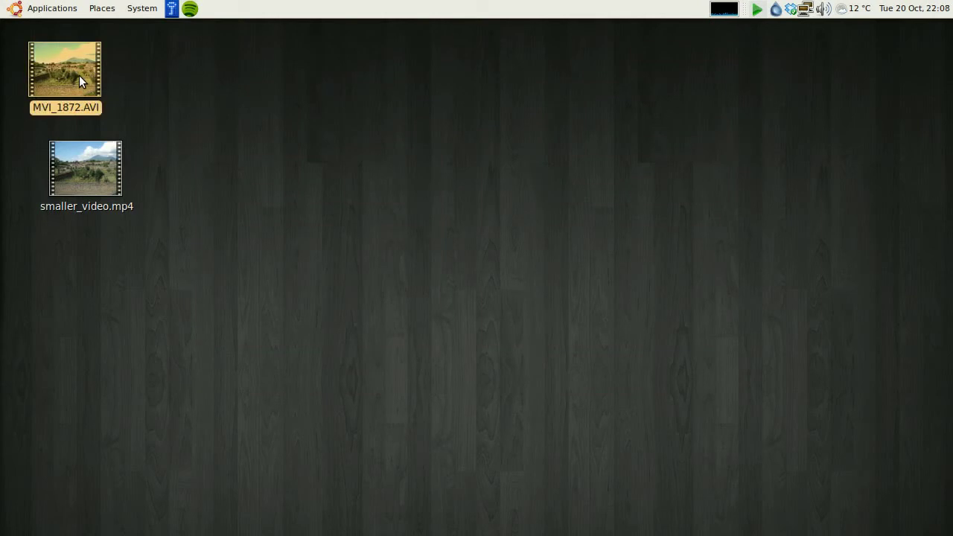
pyautogui.doubleClick(79, 77)
pyautogui.moveTo(474, 350)
pyautogui.mouseDown()
pyautogui.moveTo(484, 362)
pyautogui.moveTo(476, 367)
pyautogui.mouseUp()
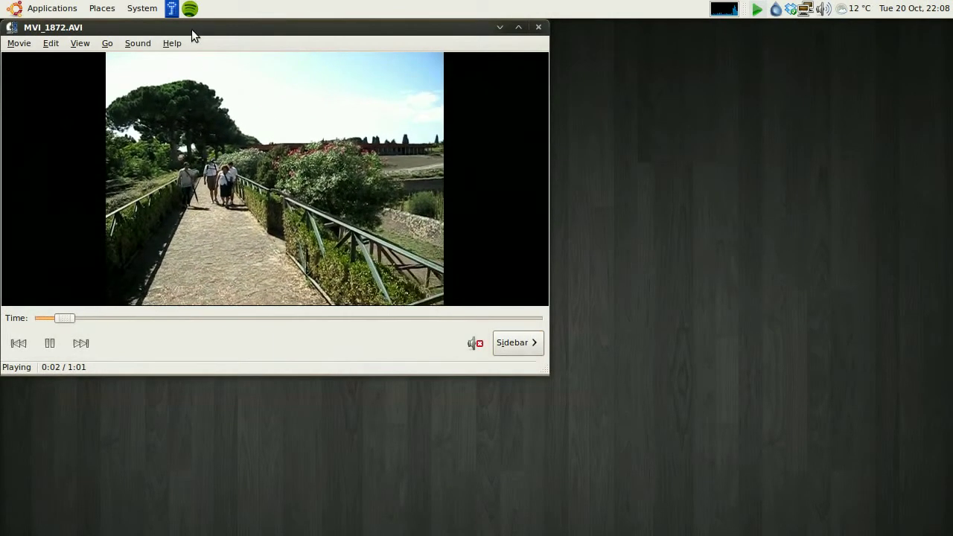
pyautogui.click(81, 43)
pyautogui.moveTo(108, 77)
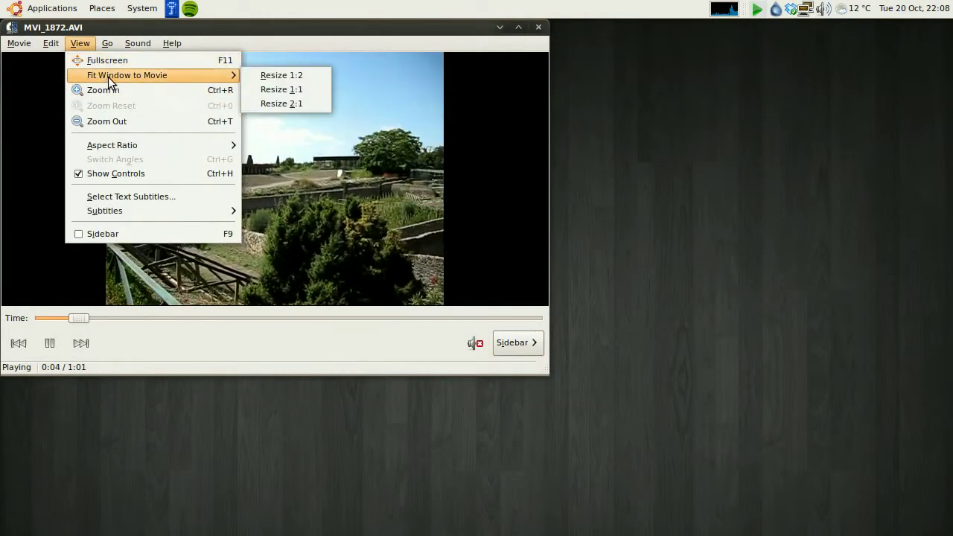
pyautogui.click(272, 90)
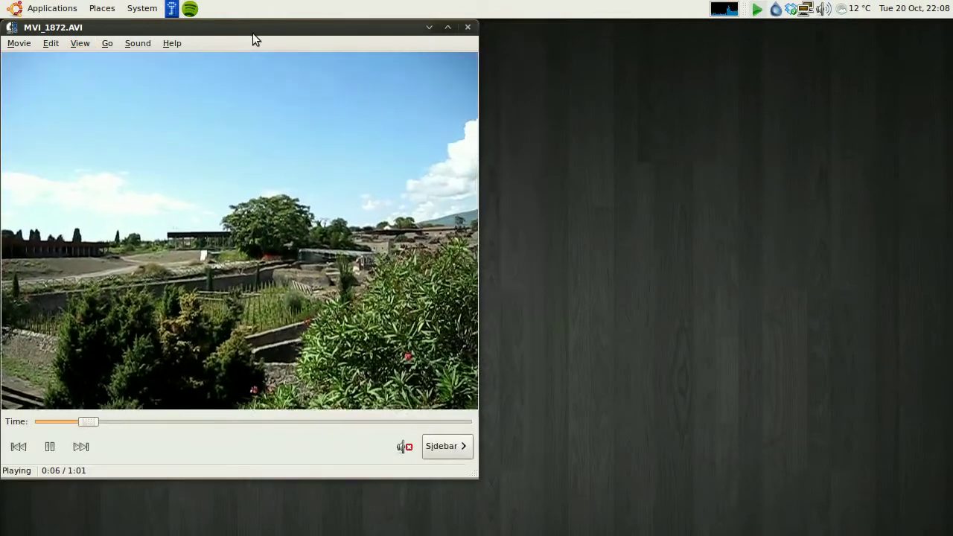
pyautogui.moveTo(253, 32); pyautogui.dragTo(464, 71)
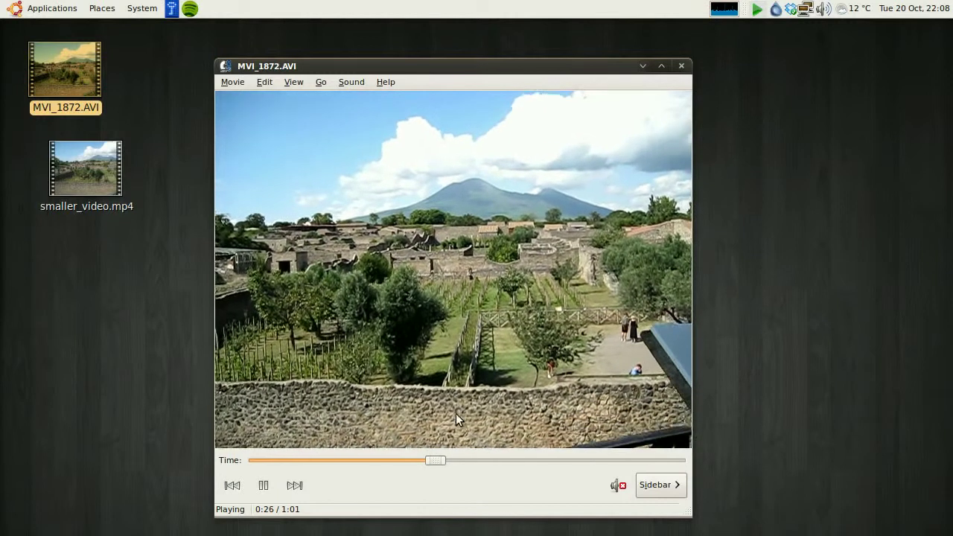
pyautogui.click(263, 485)
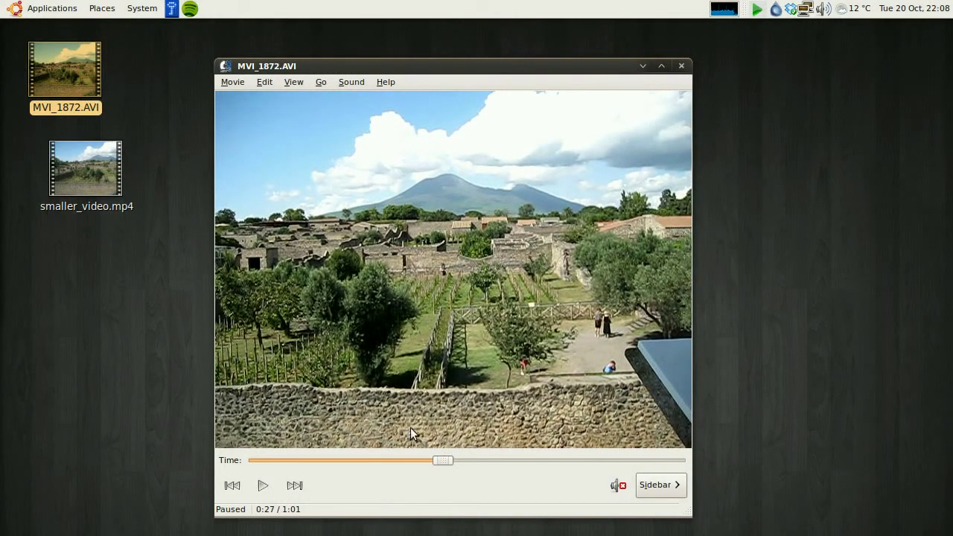
pyautogui.click(681, 65)
pyautogui.click(110, 163)
pyautogui.rightClick(107, 173)
pyautogui.click(81, 291)
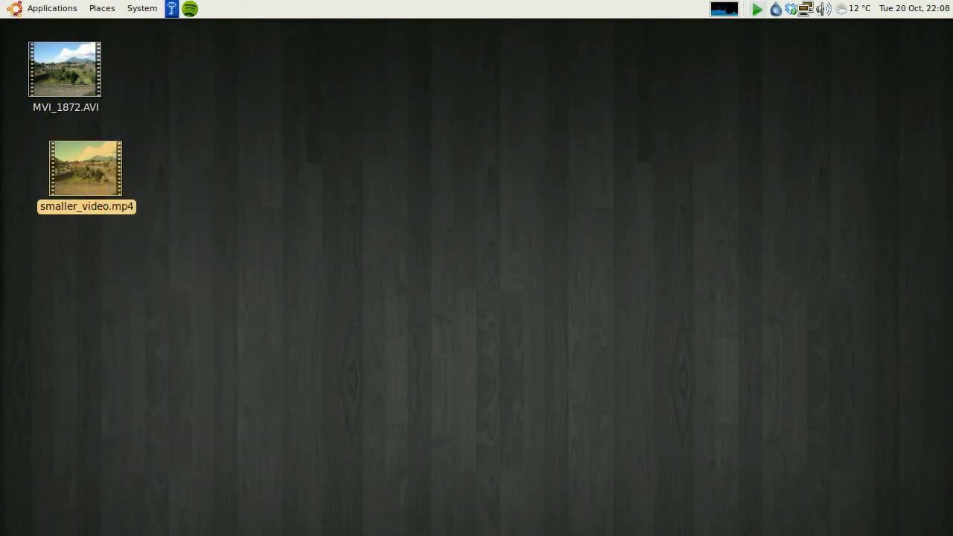
# Open smaller_video.mp4 in Totem at 1:1 actual size and centre the player window
pyautogui.doubleClick(88, 176)
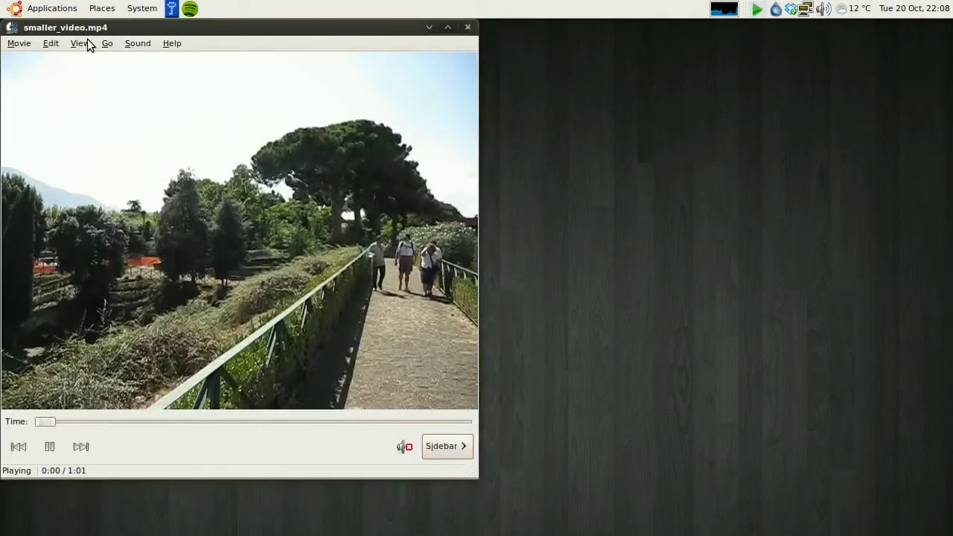
pyautogui.click(87, 41)
pyautogui.moveTo(89, 77)
pyautogui.click(291, 89)
pyautogui.moveTo(241, 31); pyautogui.dragTo(472, 63)
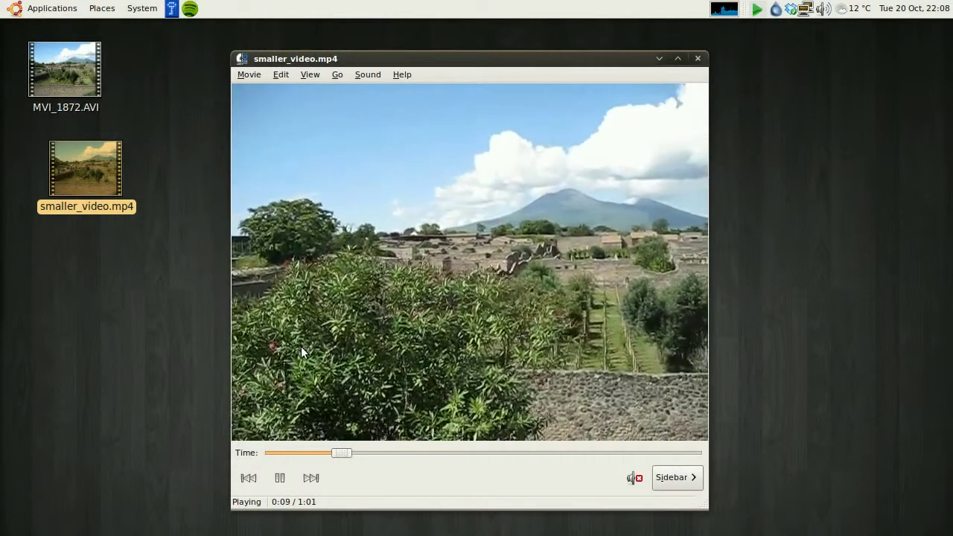
# Play the new video and pause it at 0:27 on the volcano view
pyautogui.click(276, 481)
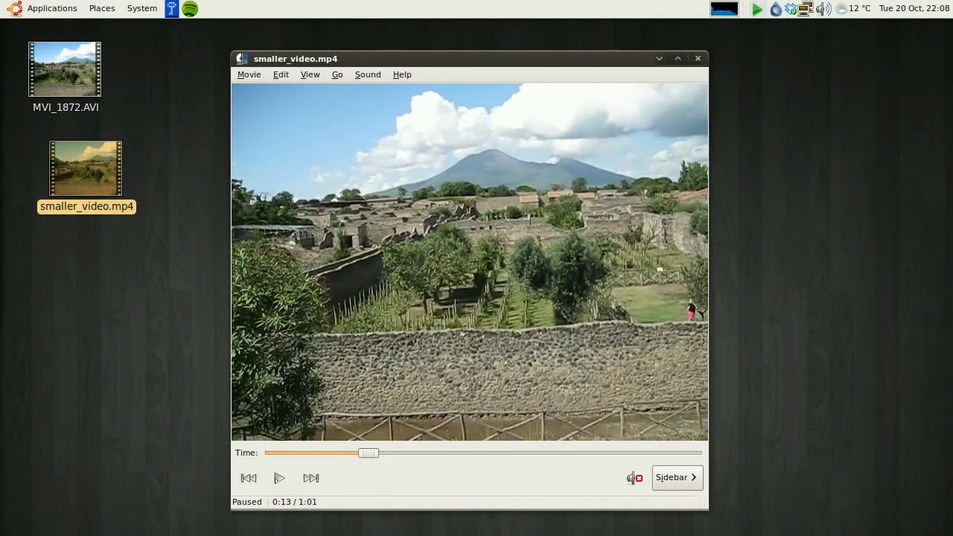
pyautogui.click(279, 478)
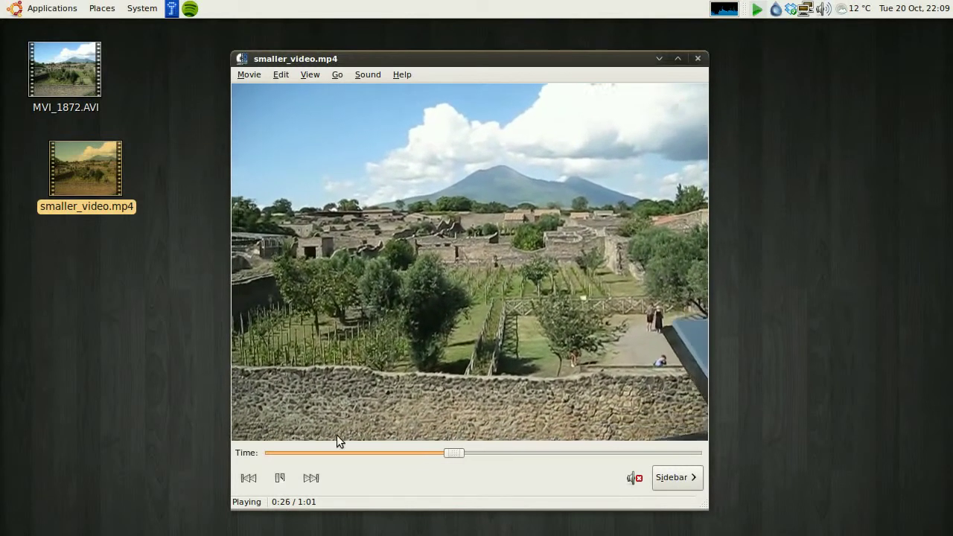
pyautogui.click(274, 484)
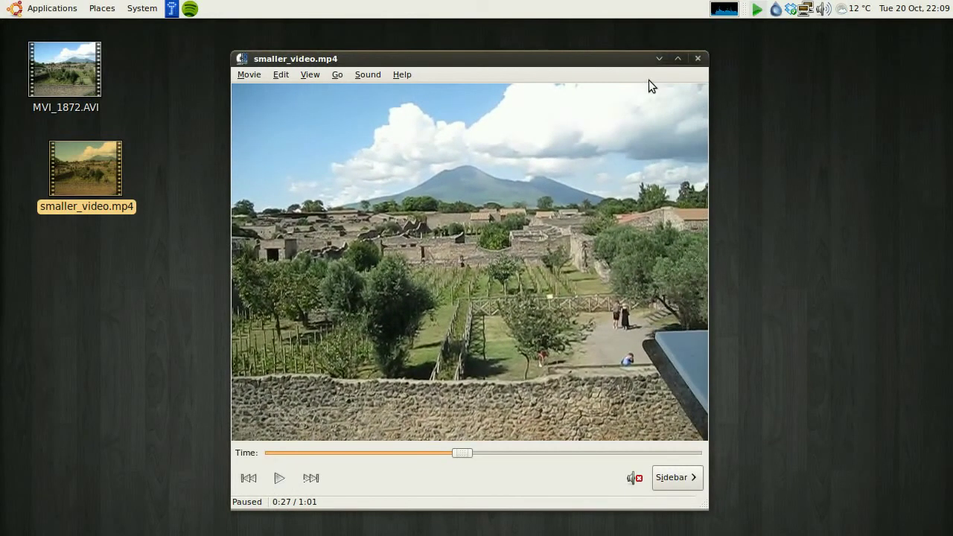